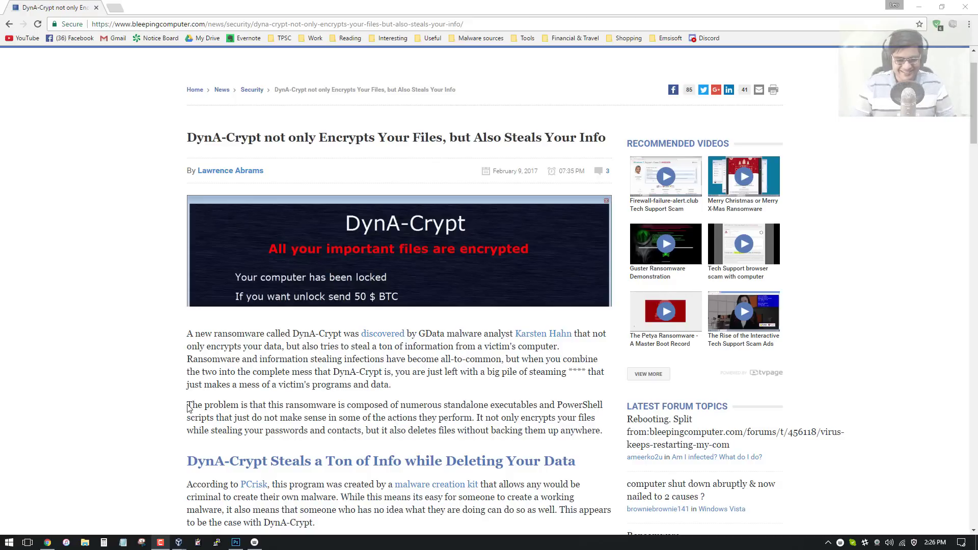
Read through the BleepingComputer article on DynA-Crypt, from the introduction down to the section on decrypting its ransomware portion
scroll(174, 385, down, 1)
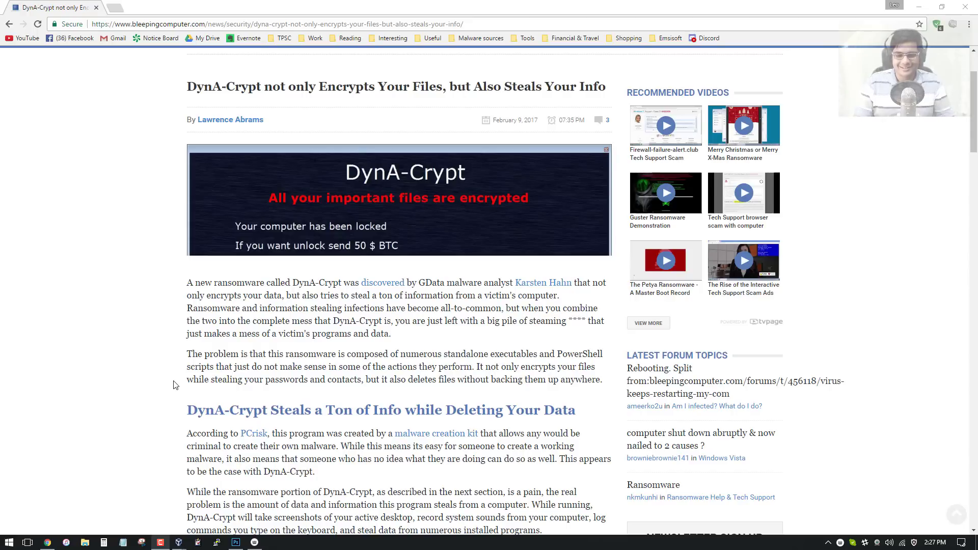
scroll(176, 385, down, 1)
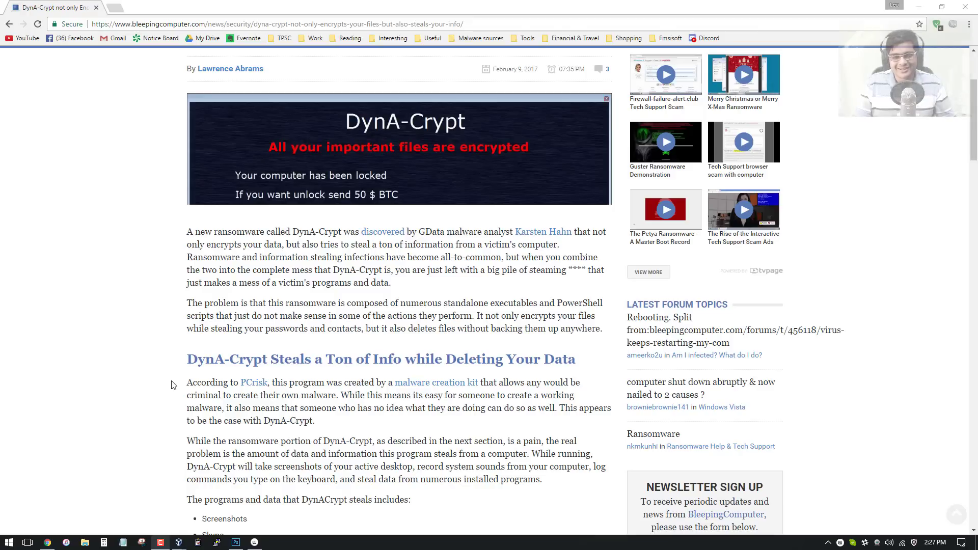
scroll(160, 415, down, 5)
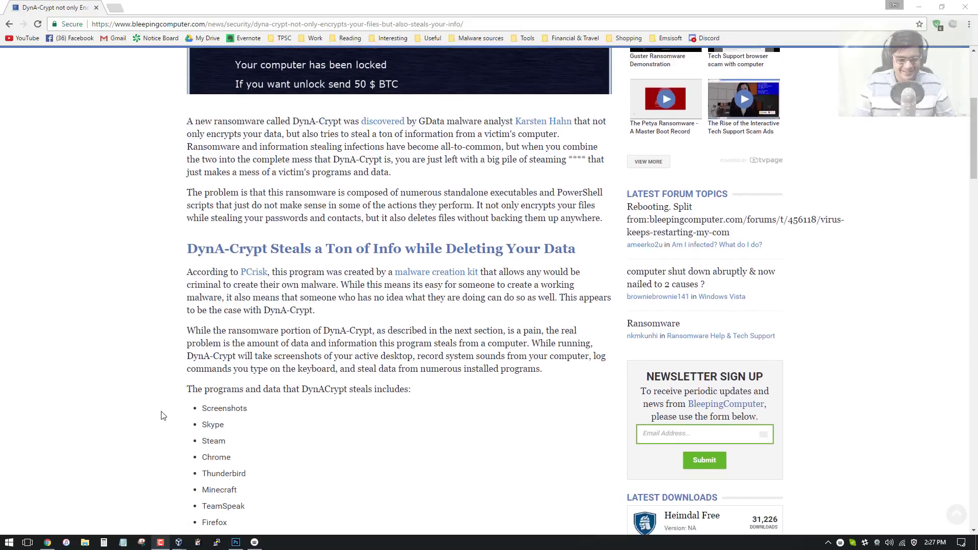
scroll(160, 417, down, 5)
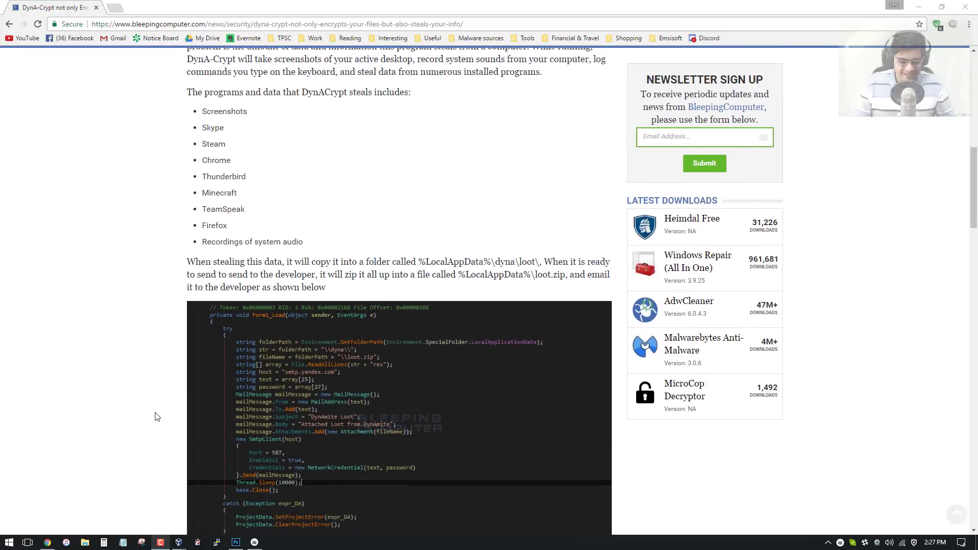
scroll(157, 417, down, 3)
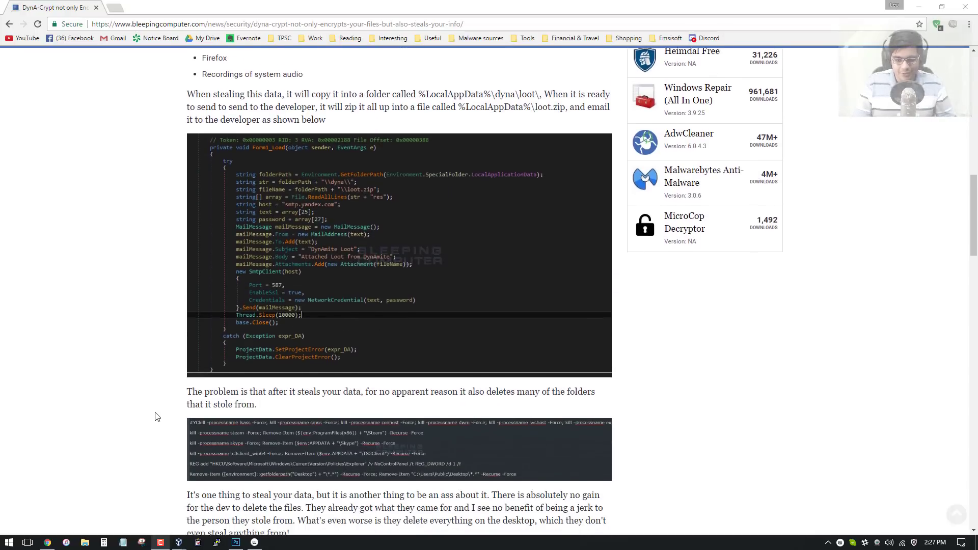
scroll(157, 416, down, 1)
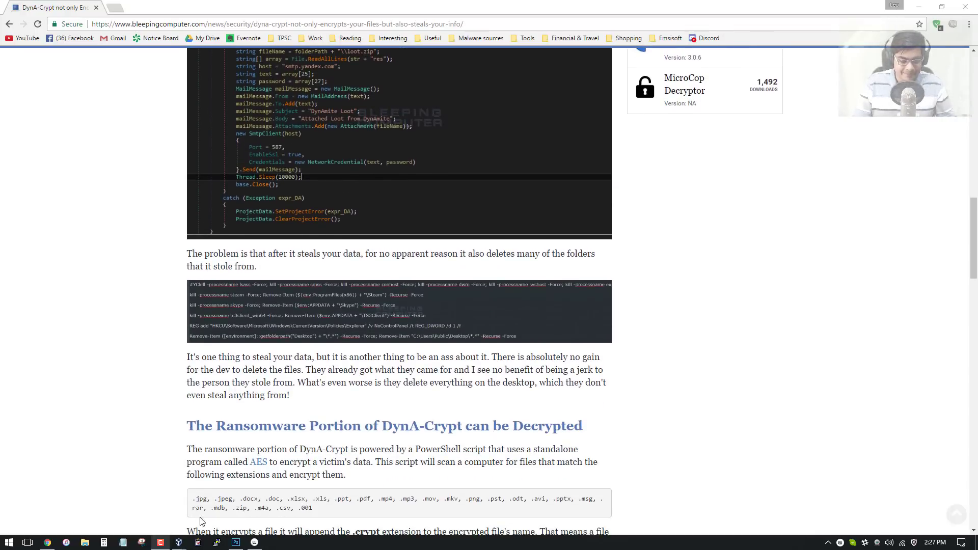
Switch to the virtual machine, launch DyNACrypt.exe from the desktop and allow it to make changes to the PC
mouse_move(182, 544)
click(211, 499)
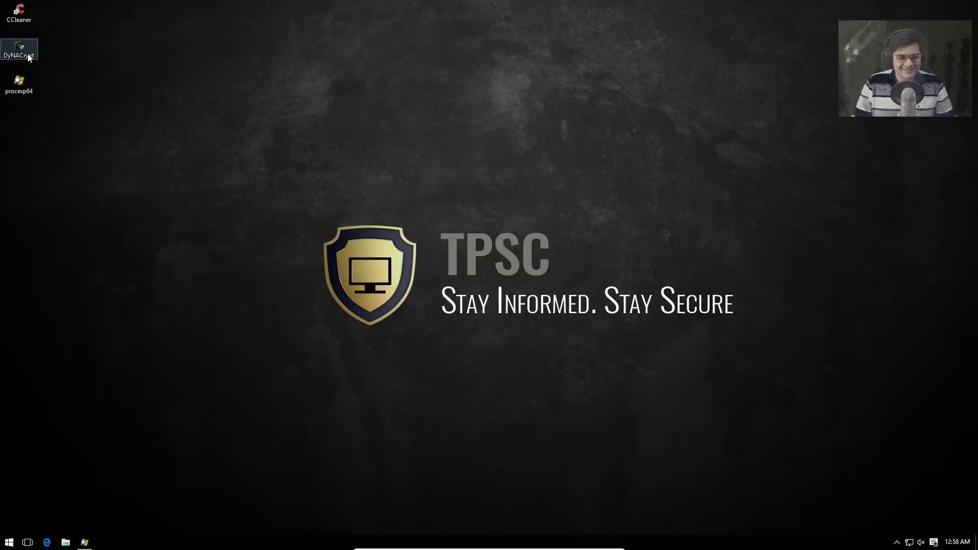
click(84, 155)
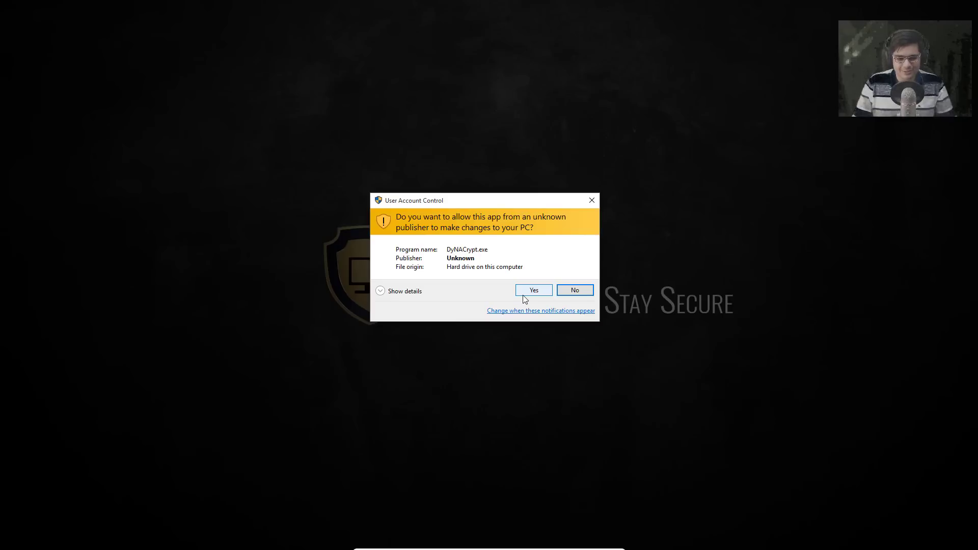
click(529, 295)
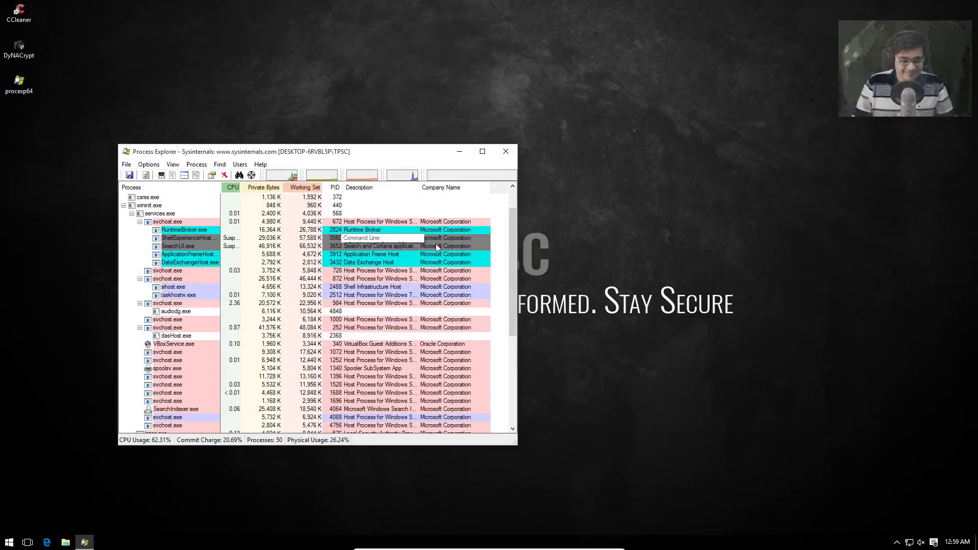
Look over the running processes in Process Explorer, and open Task Manager with the myapp process selected
drag(512, 243, 512, 216)
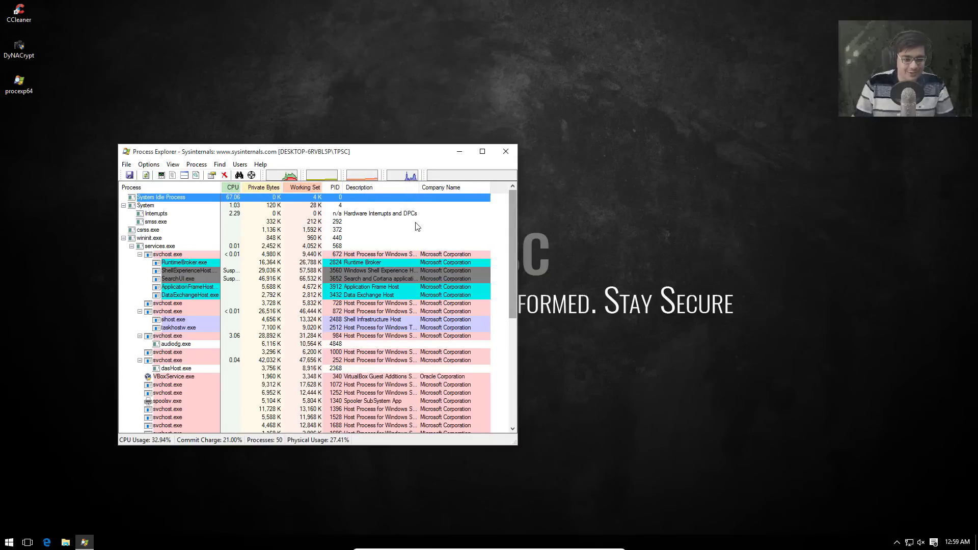
scroll(512, 211, down, 1)
right_click(222, 543)
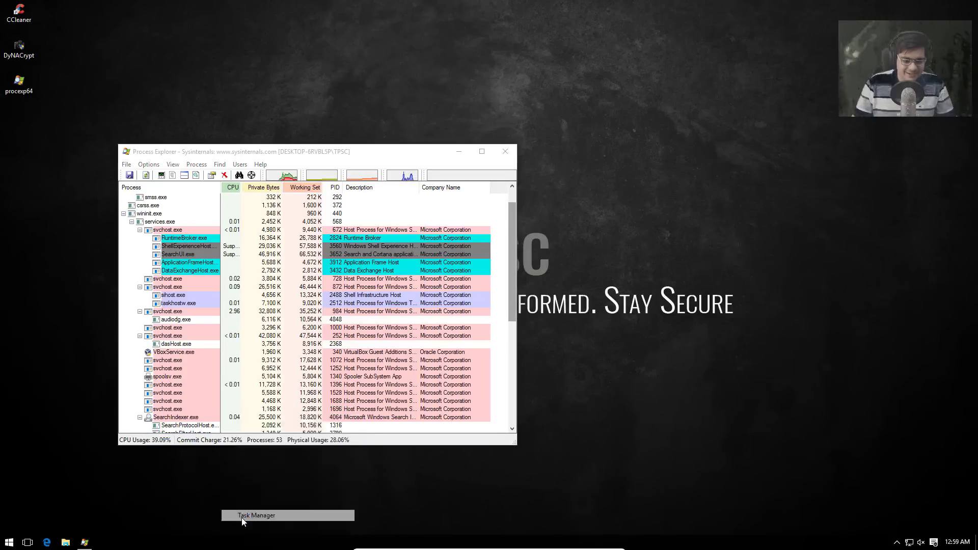
click(242, 518)
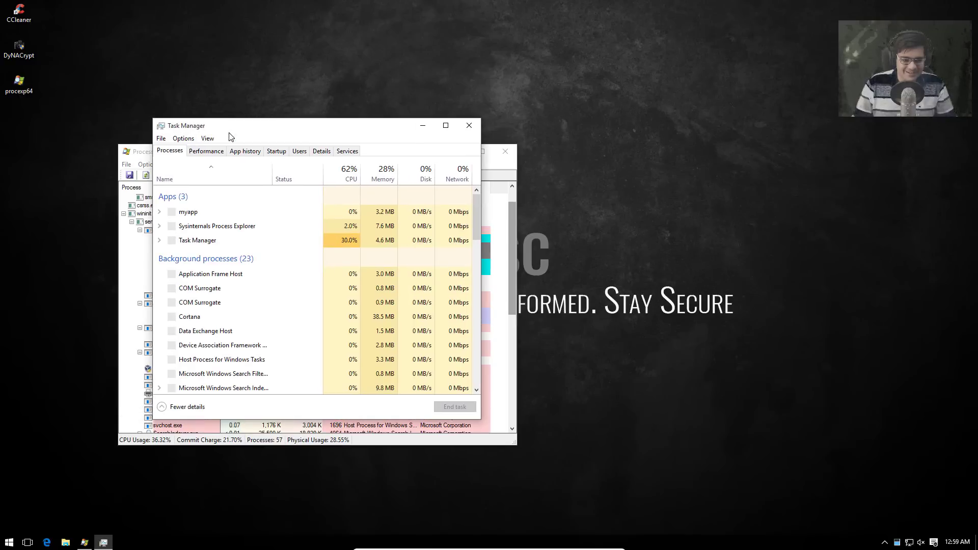
click(217, 217)
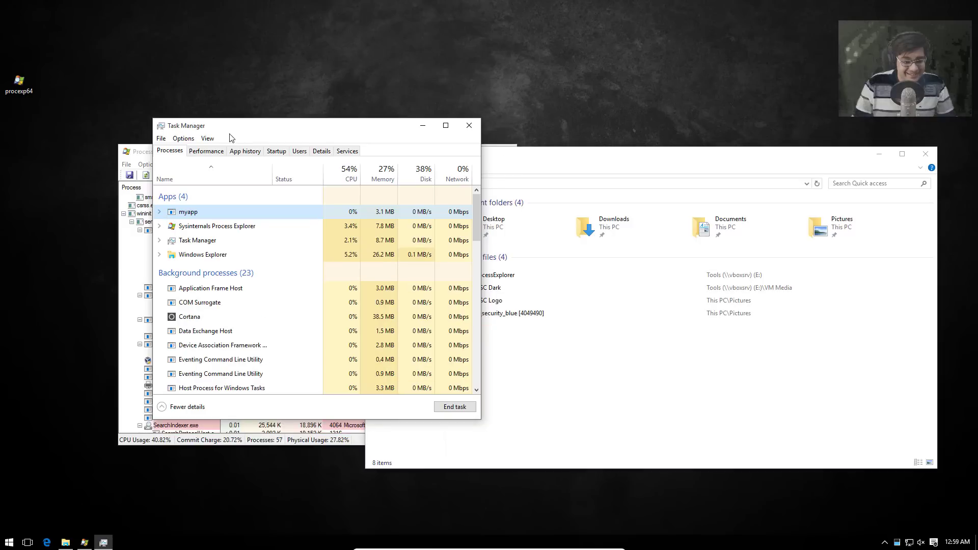
drag(241, 131, 218, 123)
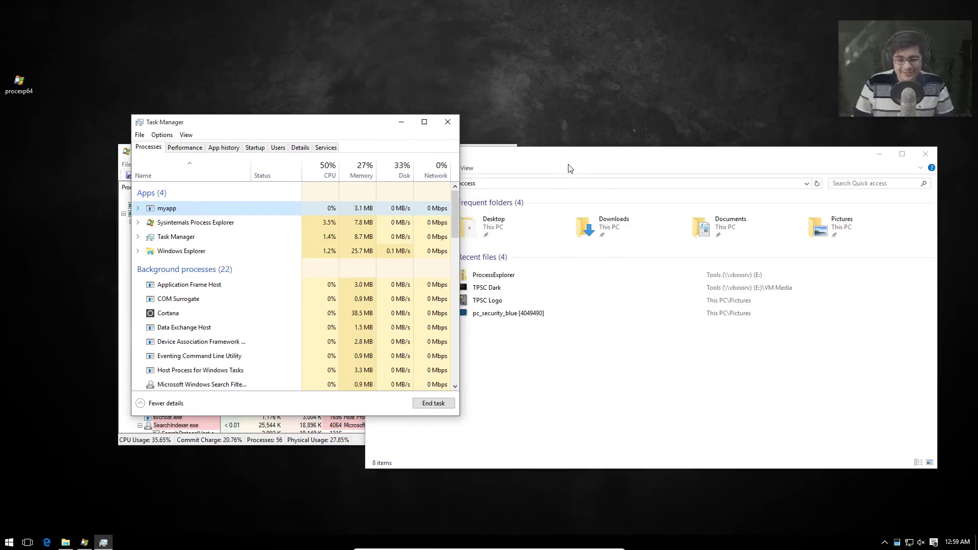
Check the Pictures folder and the Tools (E:) network drive for encrypted files in File Explorer, ending at This PC
click(570, 168)
click(409, 255)
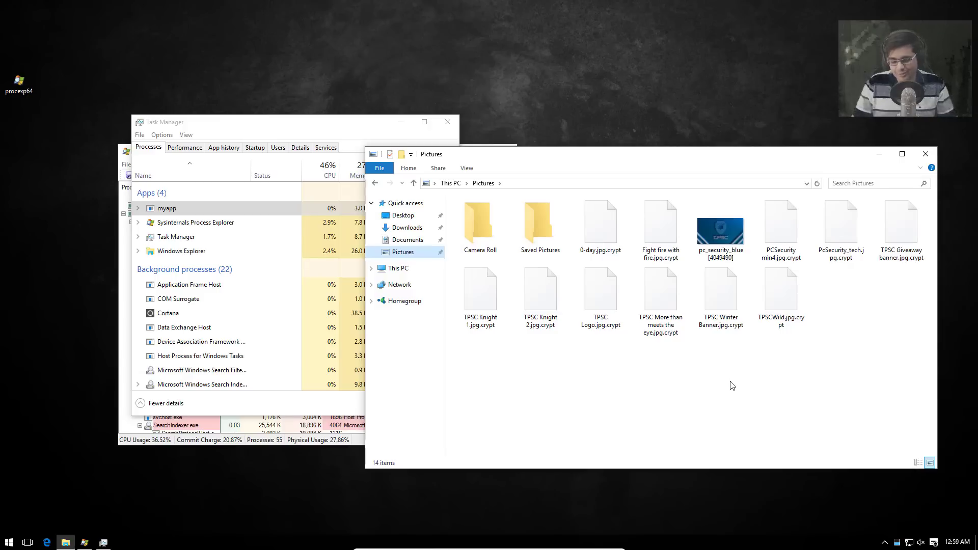
key(alt+Up)
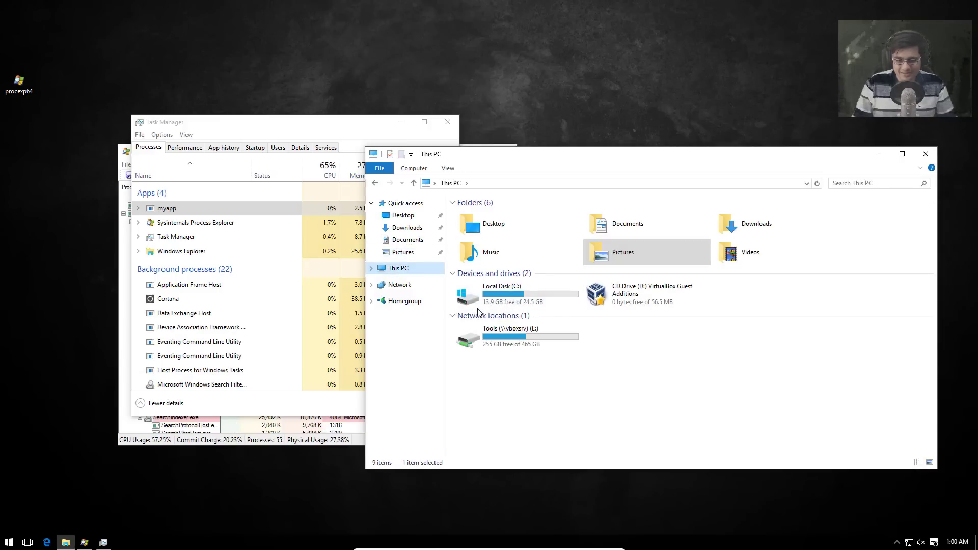
double_click(510, 336)
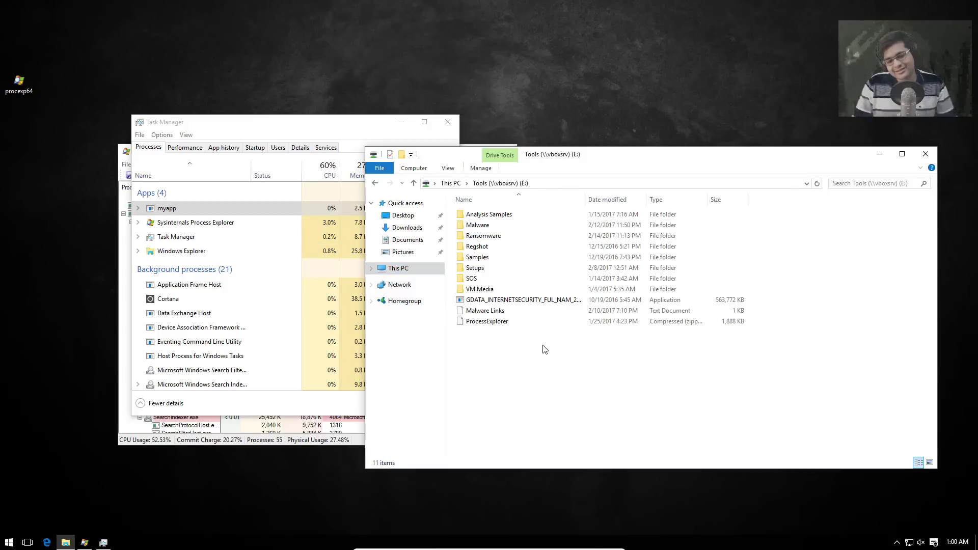
key(alt+Up)
Select myapp in Task Manager to check its activity, and reopen the Pictures folder in File Explorer
click(326, 220)
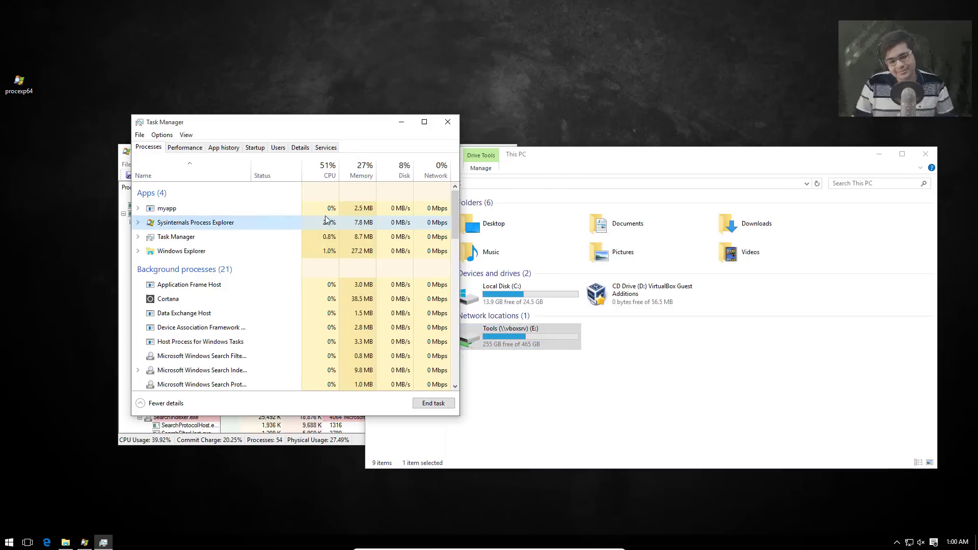
click(344, 208)
click(649, 337)
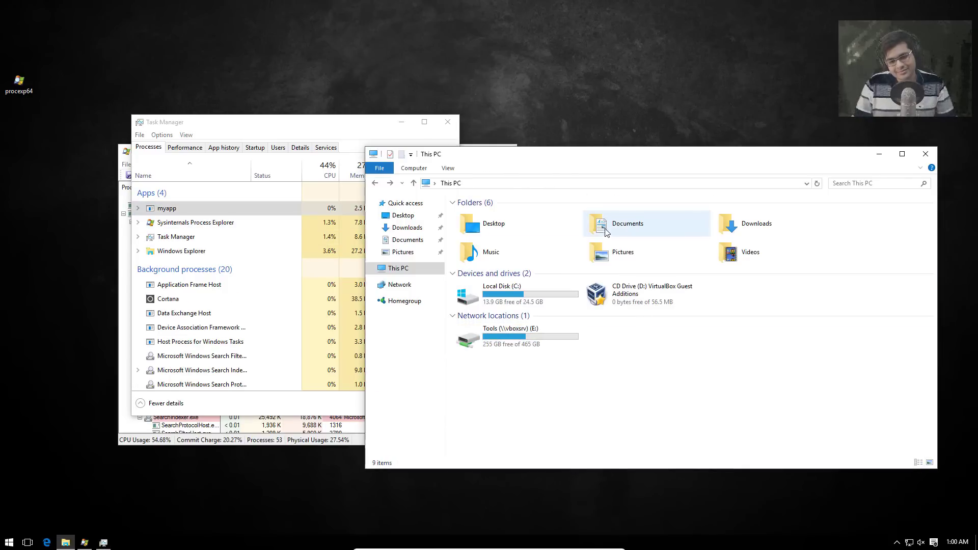
click(414, 230)
click(410, 252)
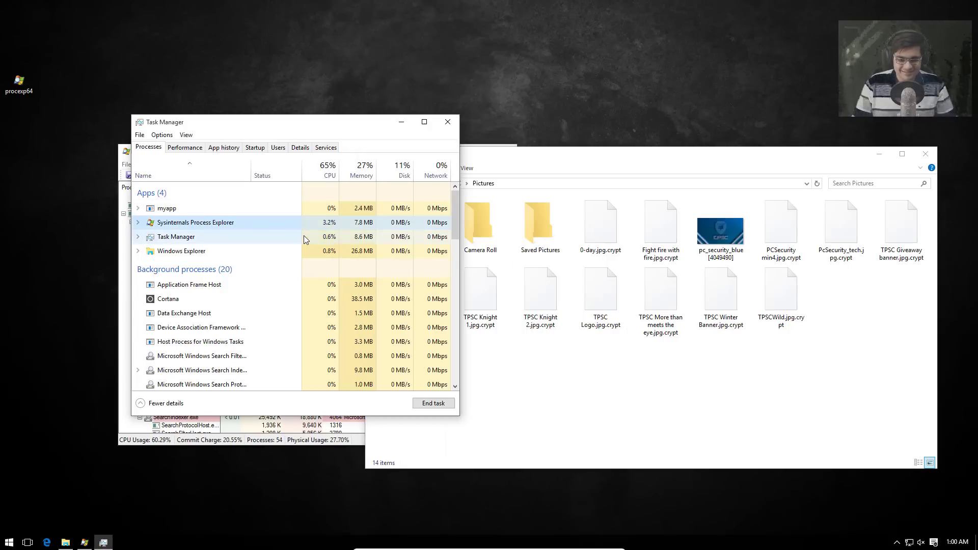
Move the Process Explorer window clear of Task Manager, and select the Saved Pictures folder in Pictures
click(274, 441)
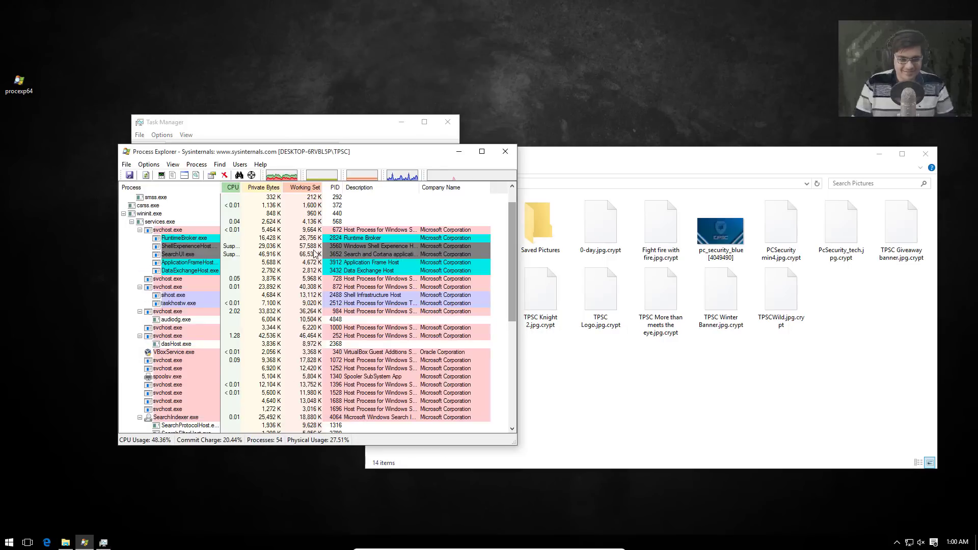
drag(336, 155, 561, 203)
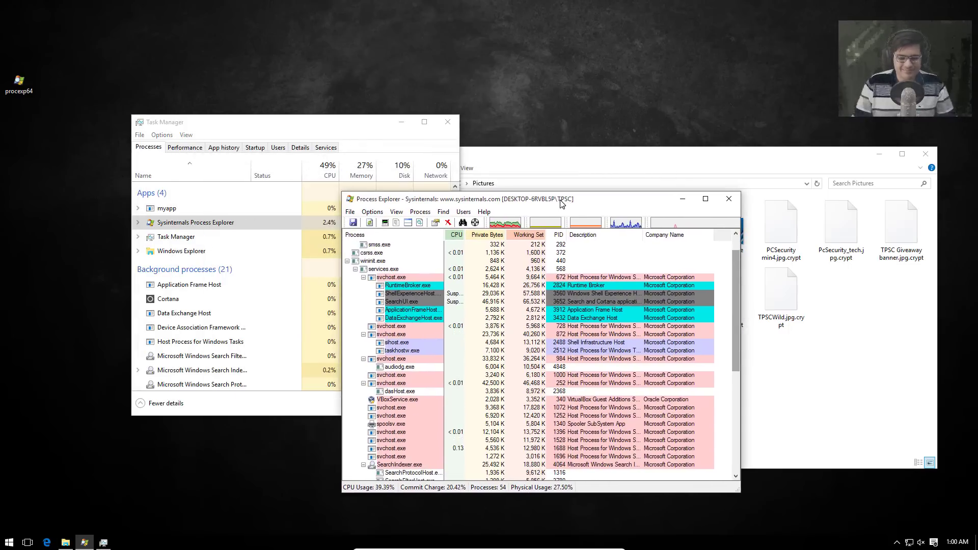
click(564, 162)
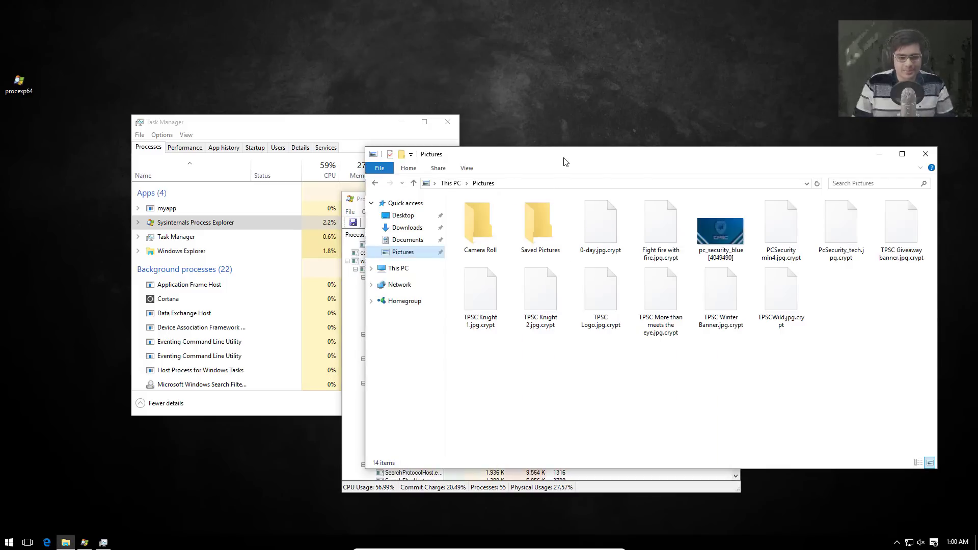
click(540, 288)
click(518, 243)
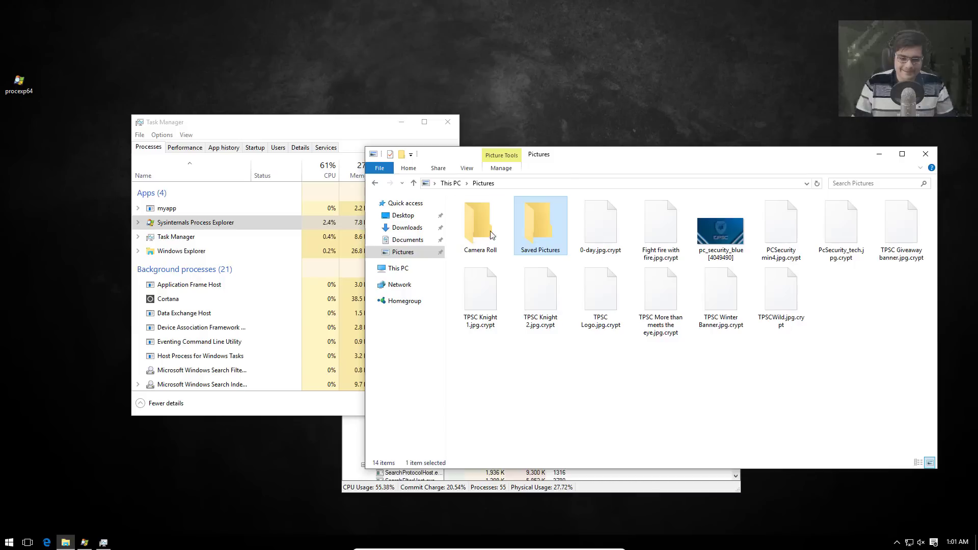
Select myapp in Task Manager and move the Task Manager and Process Explorer windows farther apart
click(330, 208)
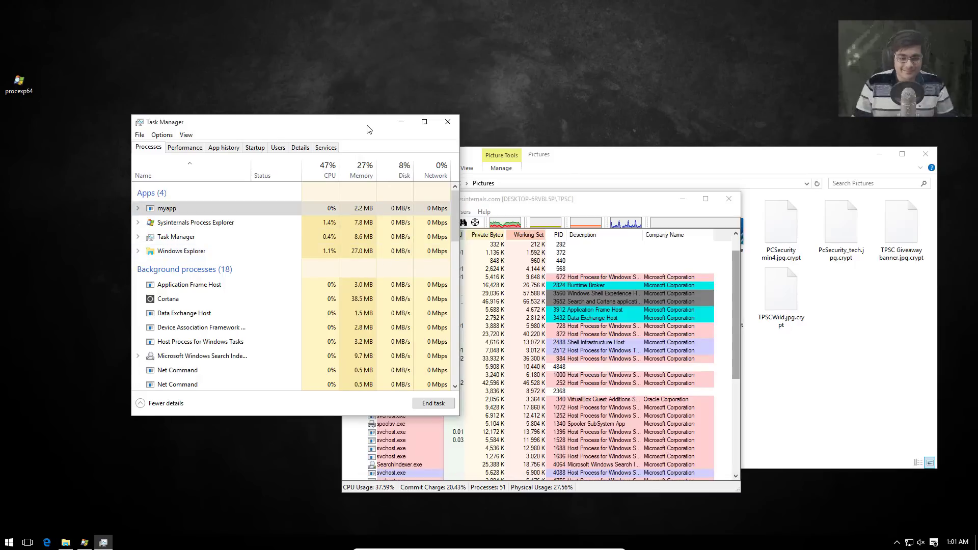
drag(368, 126, 357, 124)
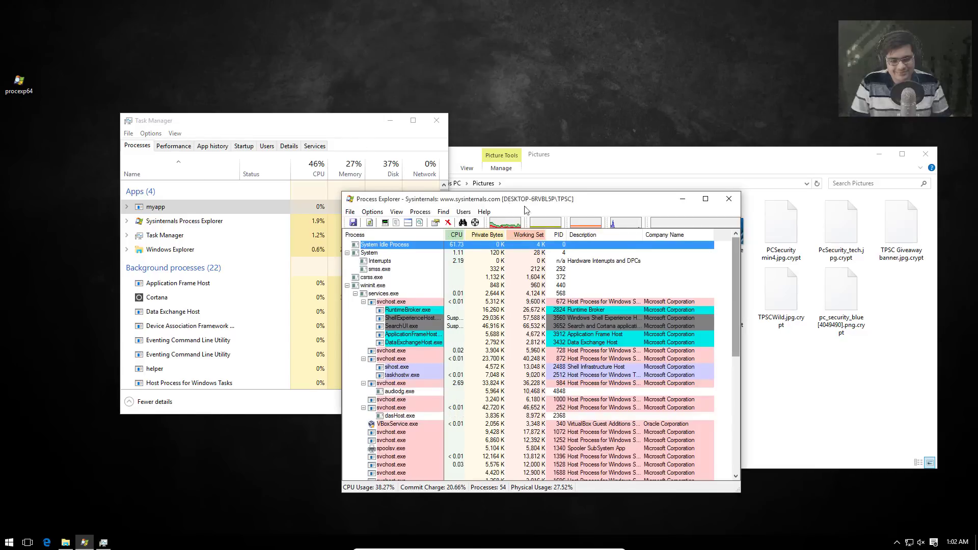
drag(525, 207, 549, 209)
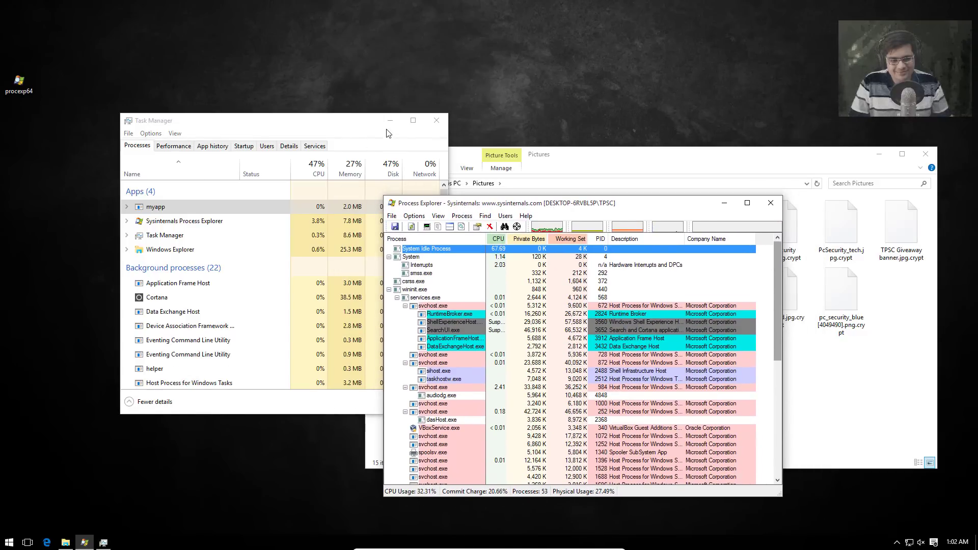
click(366, 131)
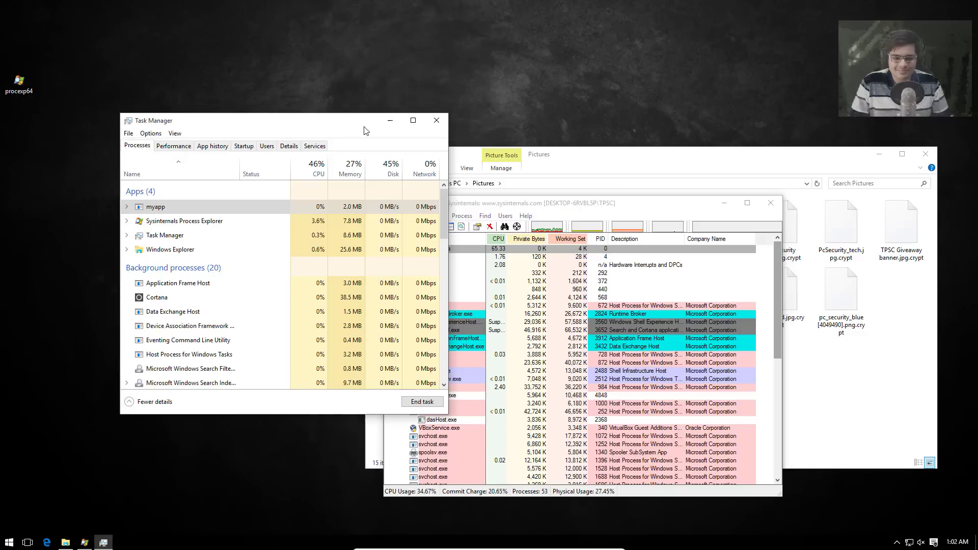
Recheck the files in the Pictures folder and the CPU usage in Process Explorer
click(569, 160)
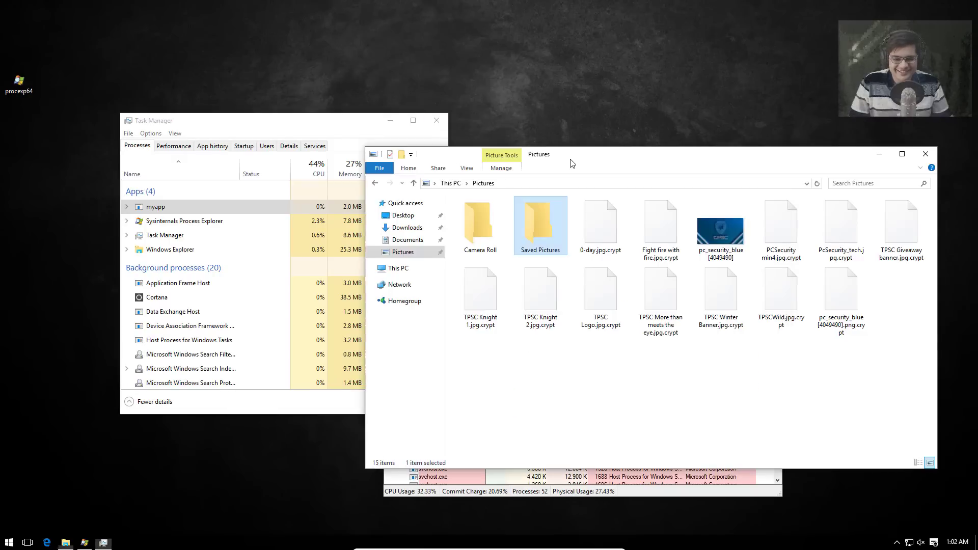
click(349, 131)
click(431, 497)
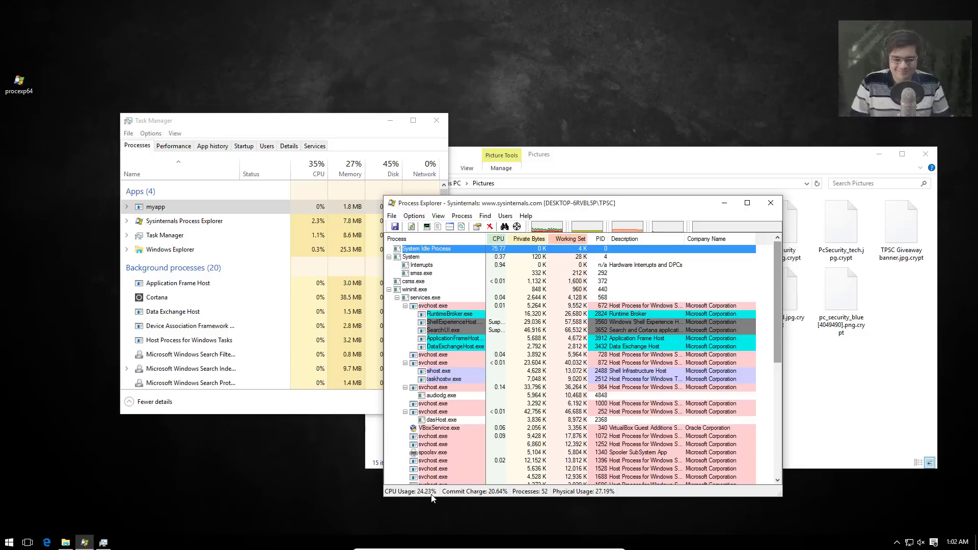
Expand myapp in Task Manager, select its Form1 entry and bring Process Explorer to the front
click(245, 221)
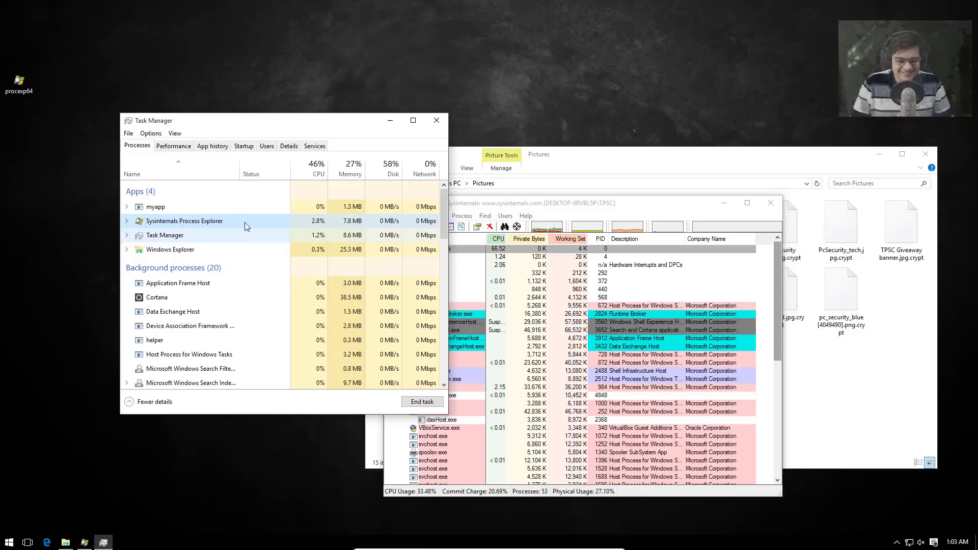
click(244, 209)
click(126, 208)
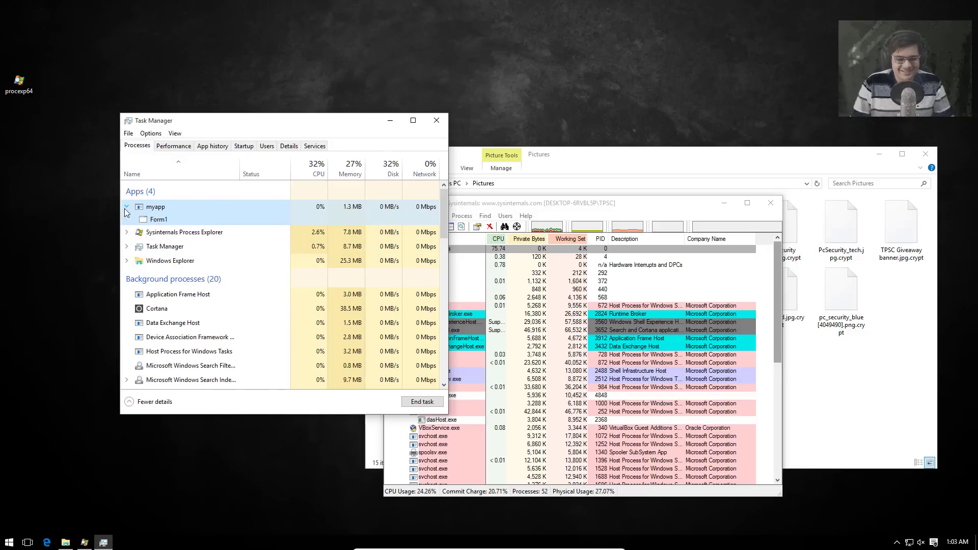
click(124, 219)
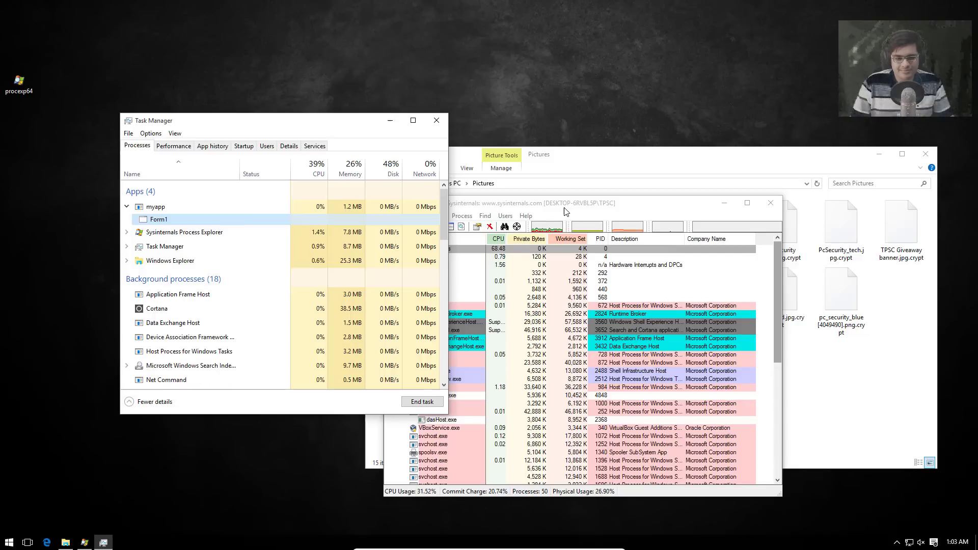
click(564, 207)
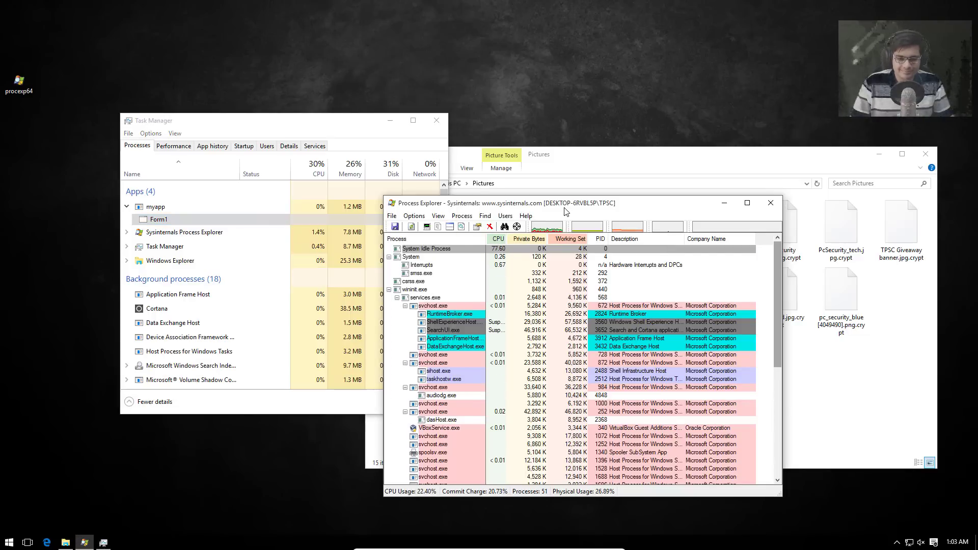
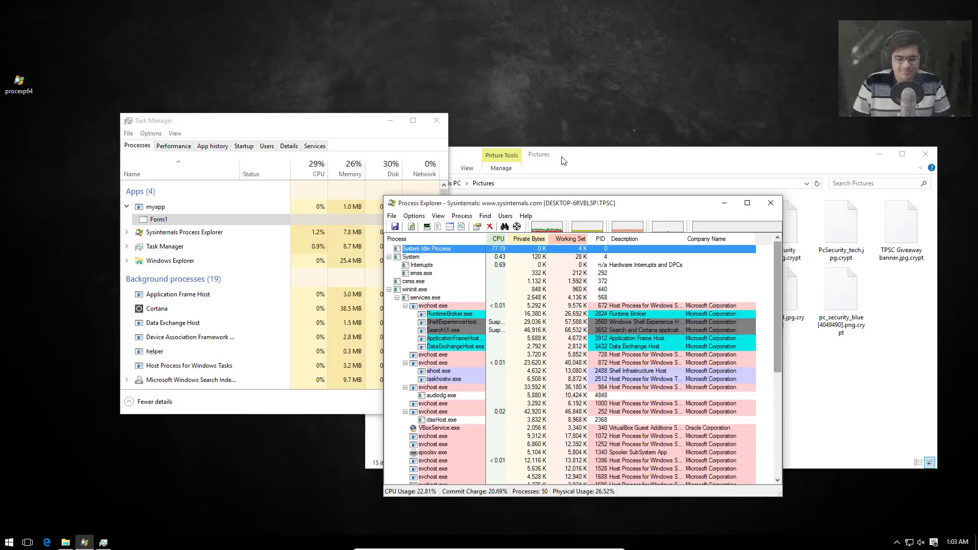
Check the files in the Pictures folder against the myapp process and its Form1 entry in Task Manager
click(564, 161)
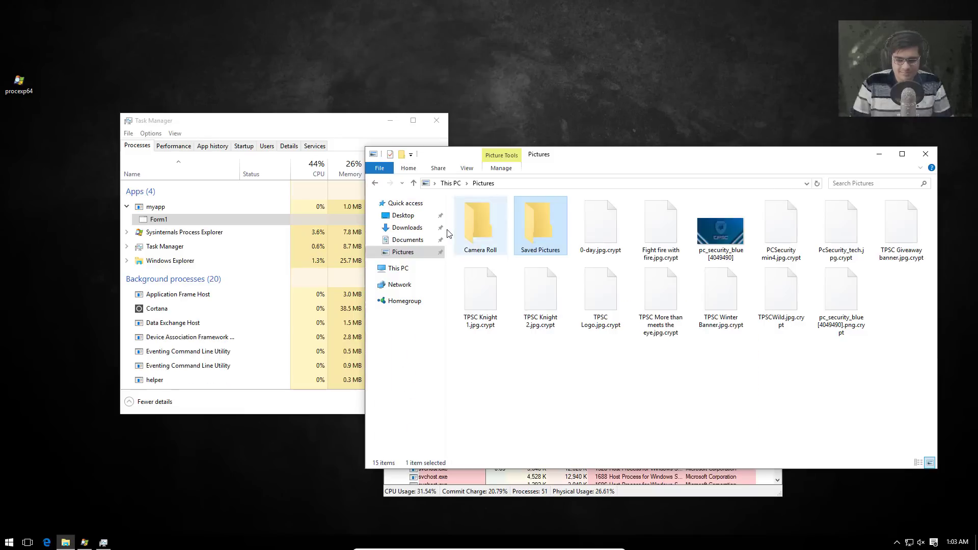
click(355, 137)
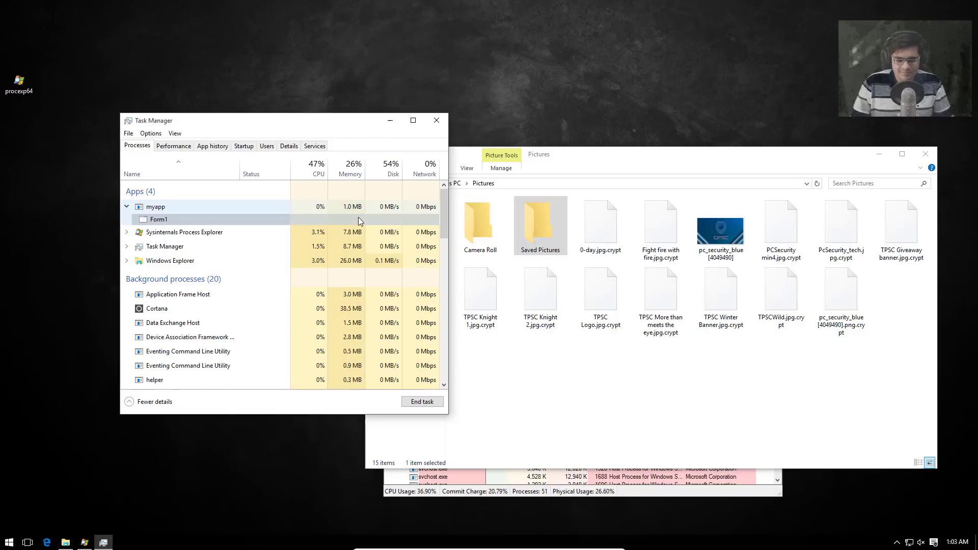
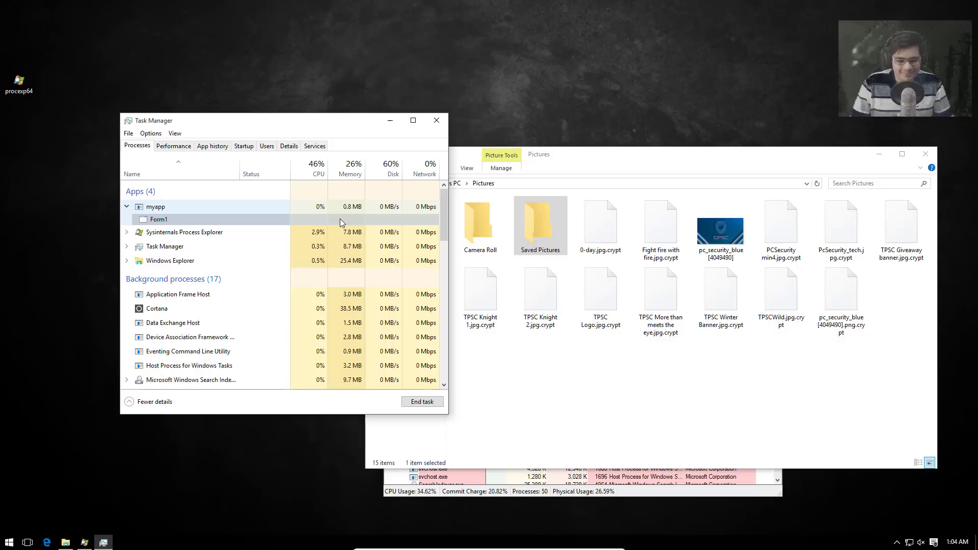
click(137, 219)
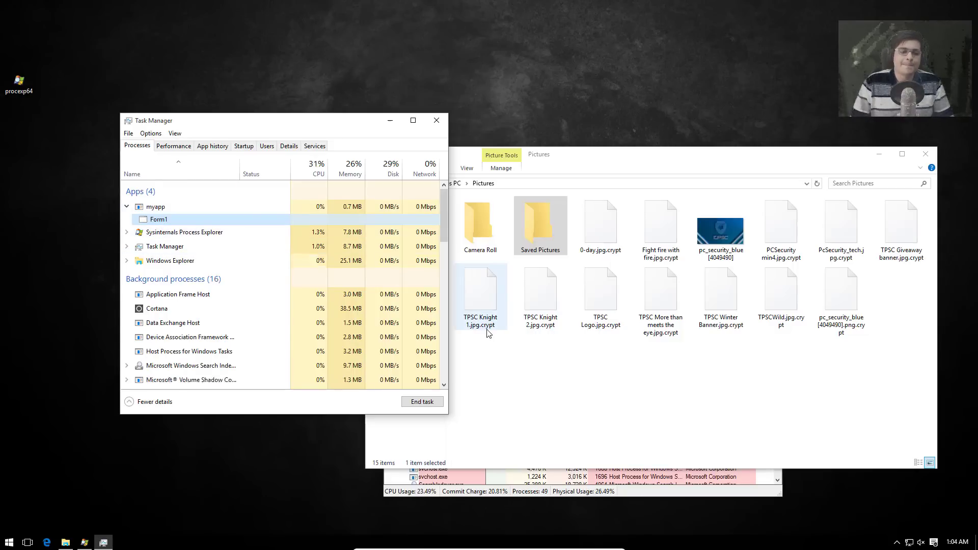
click(509, 385)
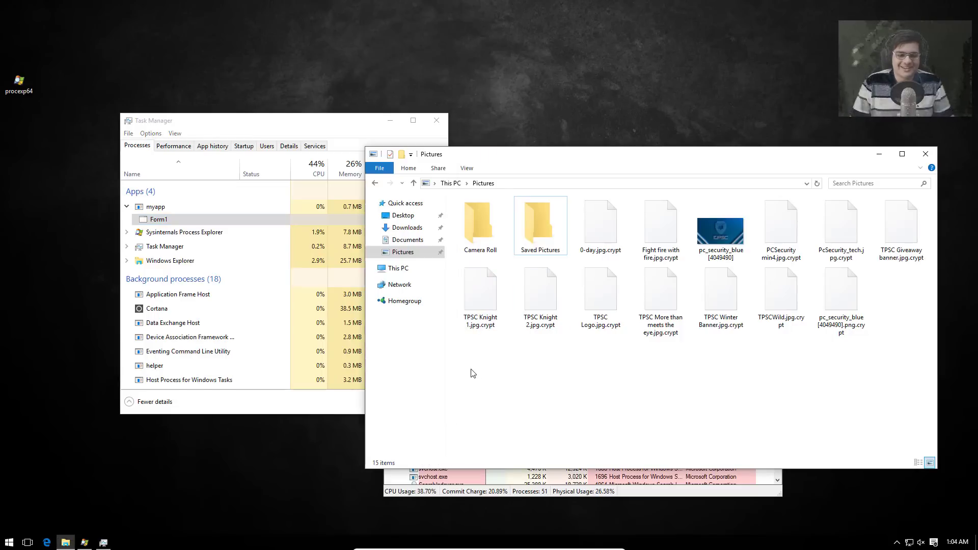
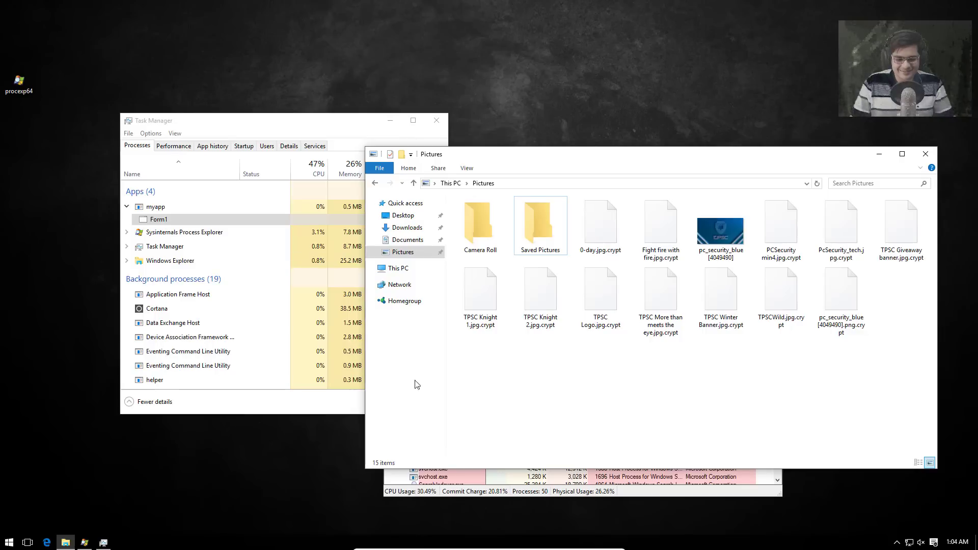
click(322, 403)
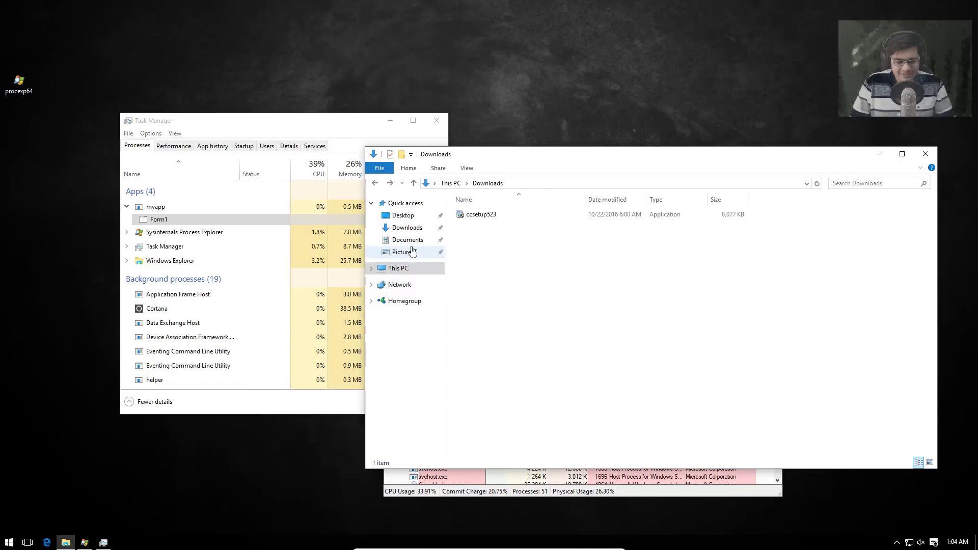
Open the Users folder on Local Disk (C:) and turn on the display of hidden items
click(411, 274)
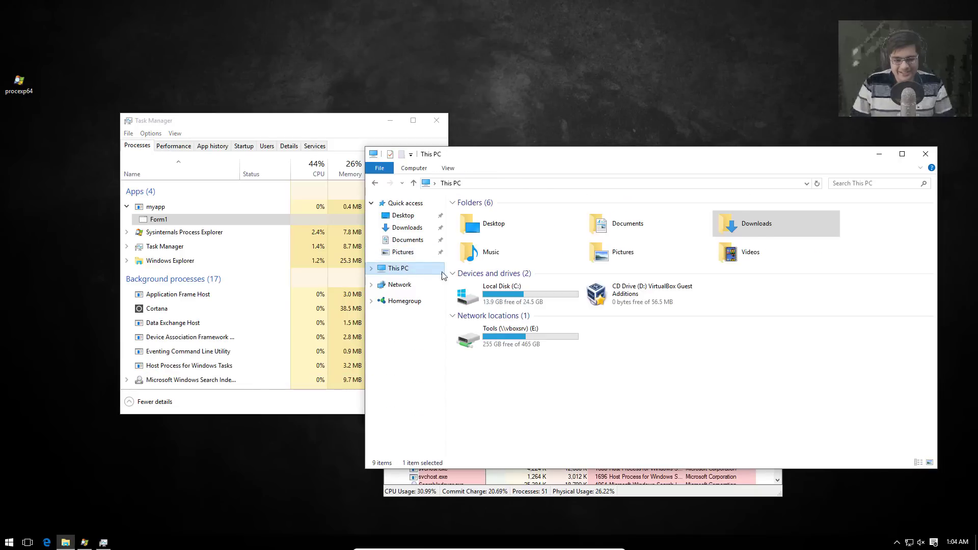
double_click(483, 301)
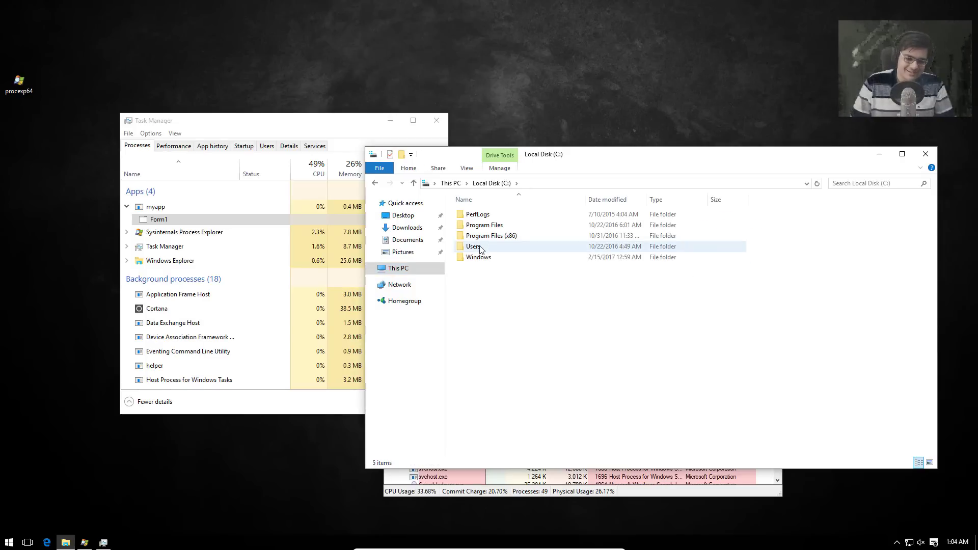
mouse_move(481, 250)
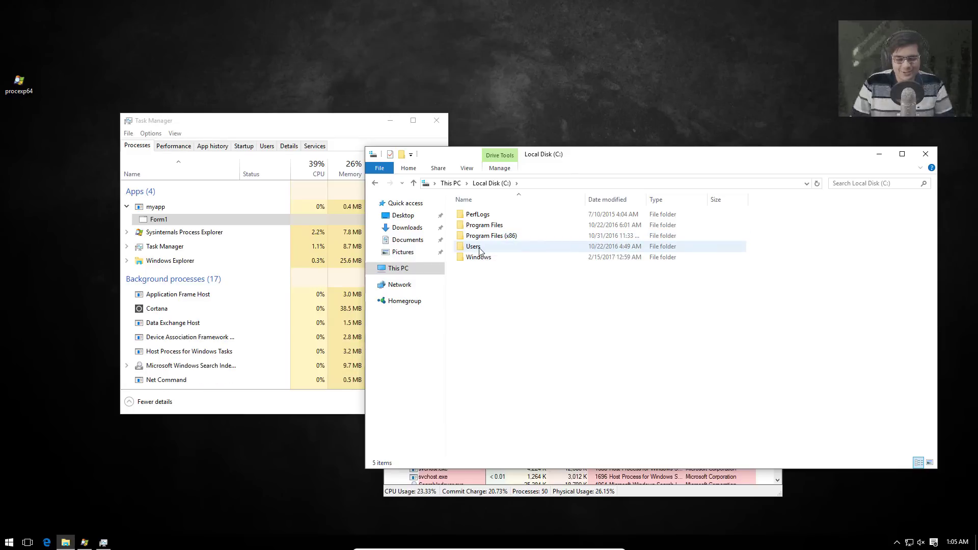
double_click(479, 249)
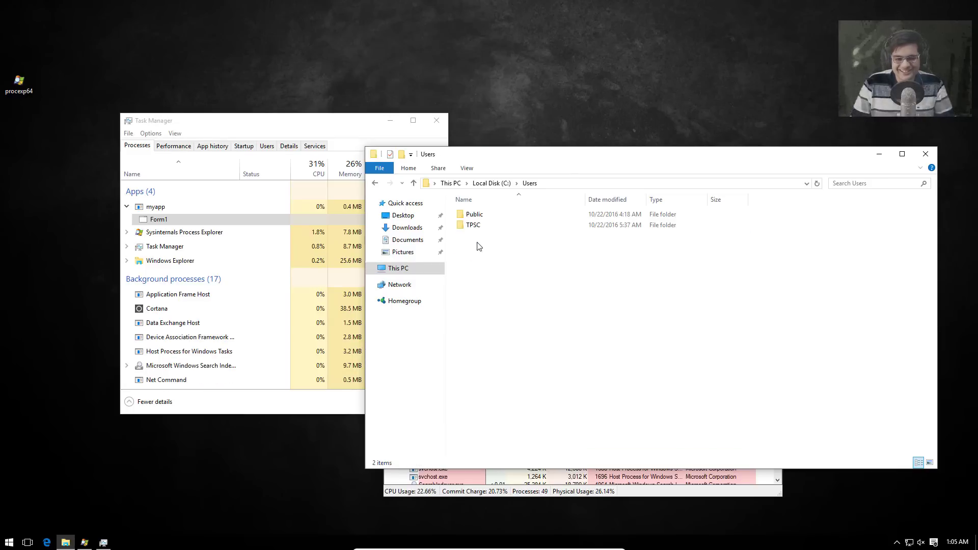
click(467, 169)
click(719, 210)
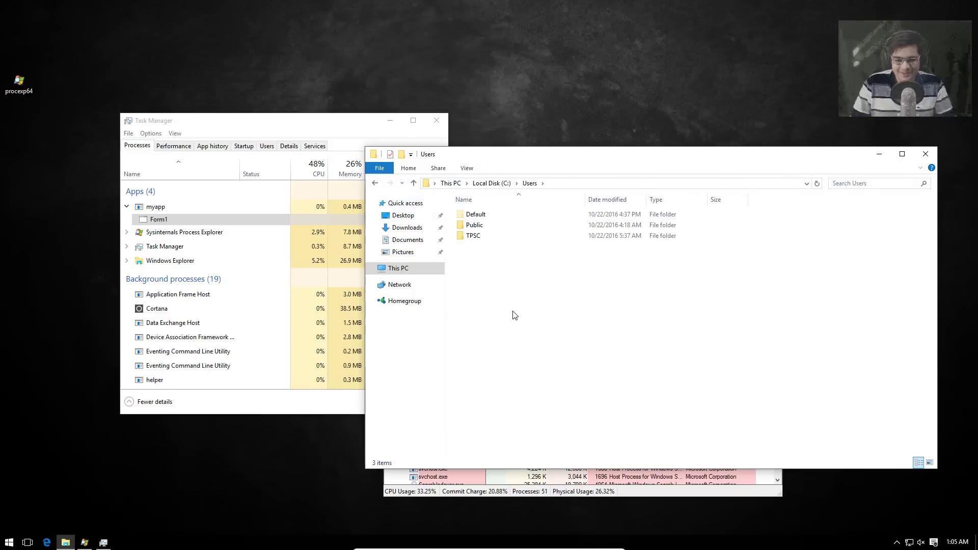
Open the loot folder under TPSC\AppData\Local\dyna
double_click(482, 235)
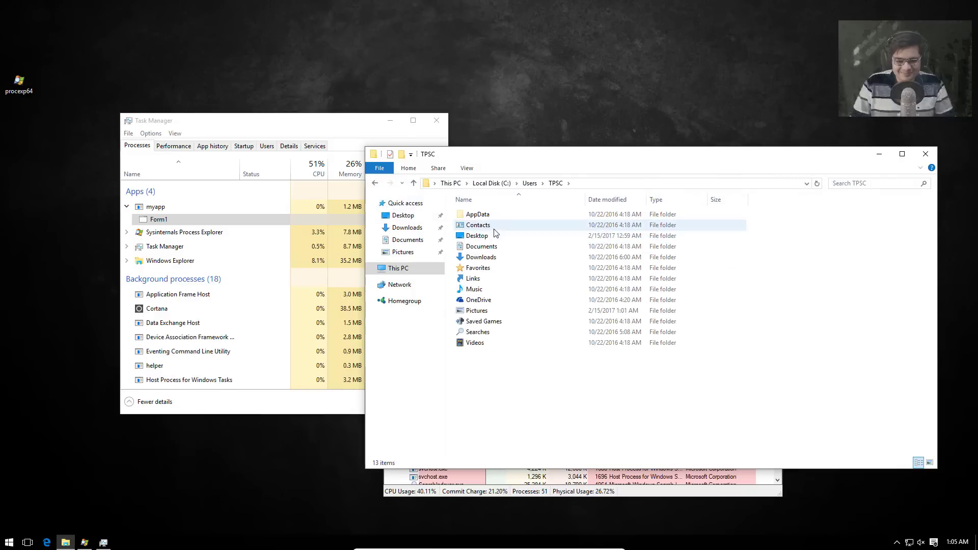
double_click(493, 214)
click(493, 215)
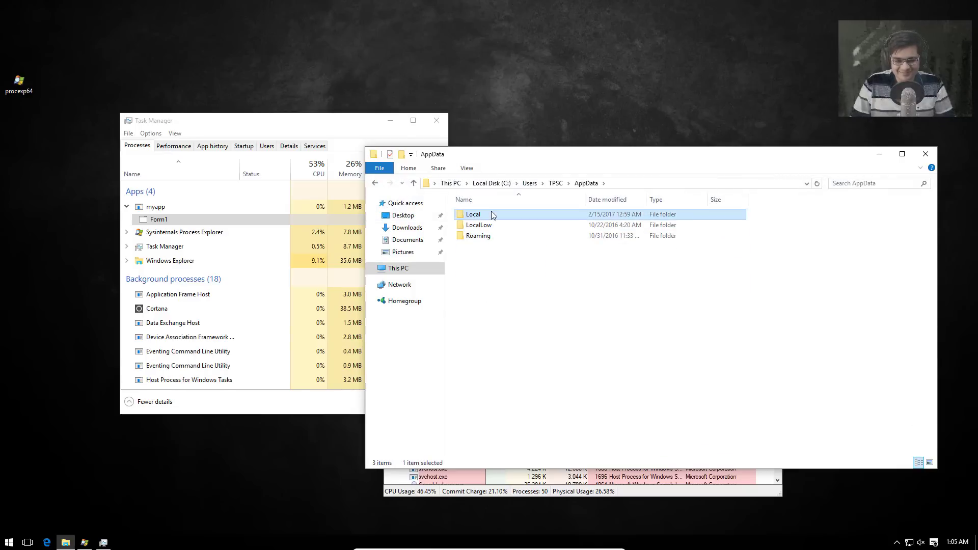
double_click(492, 215)
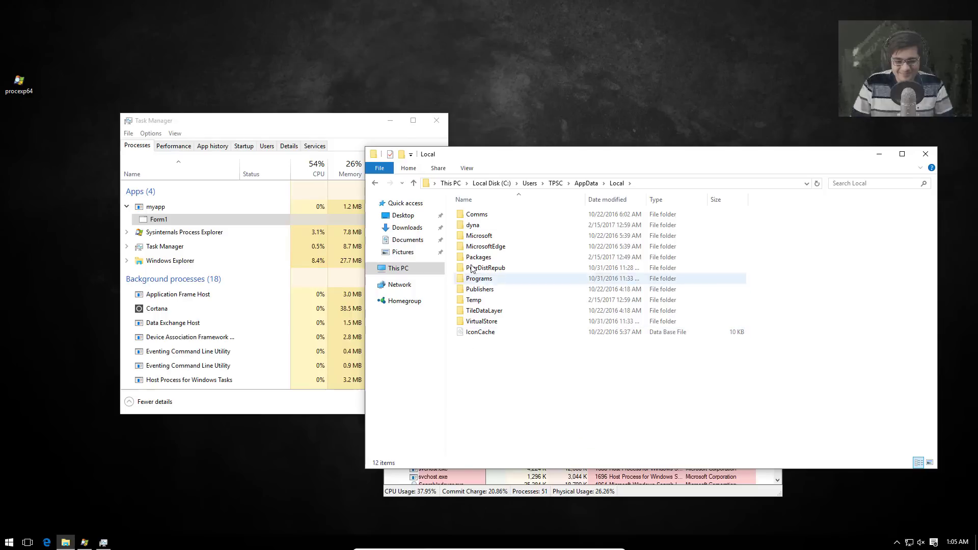
double_click(473, 225)
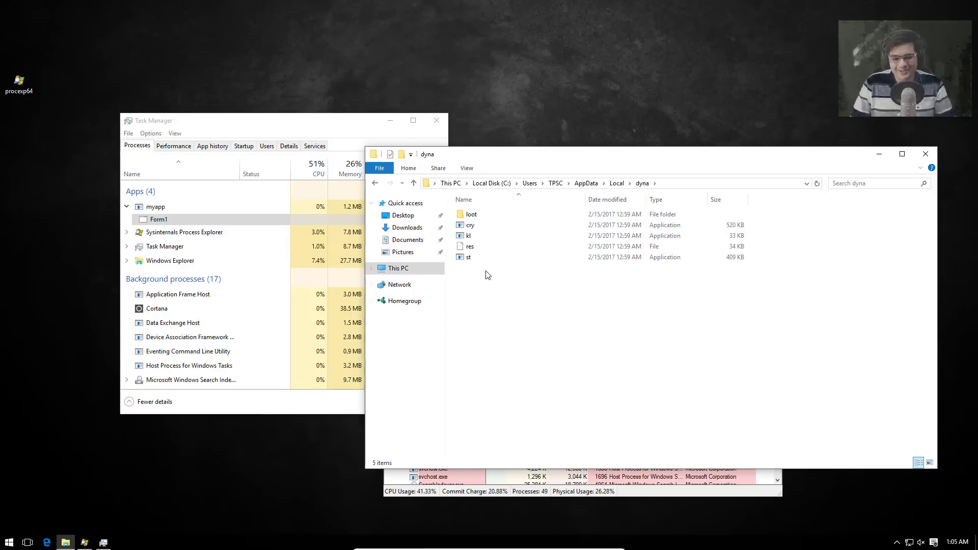
double_click(467, 214)
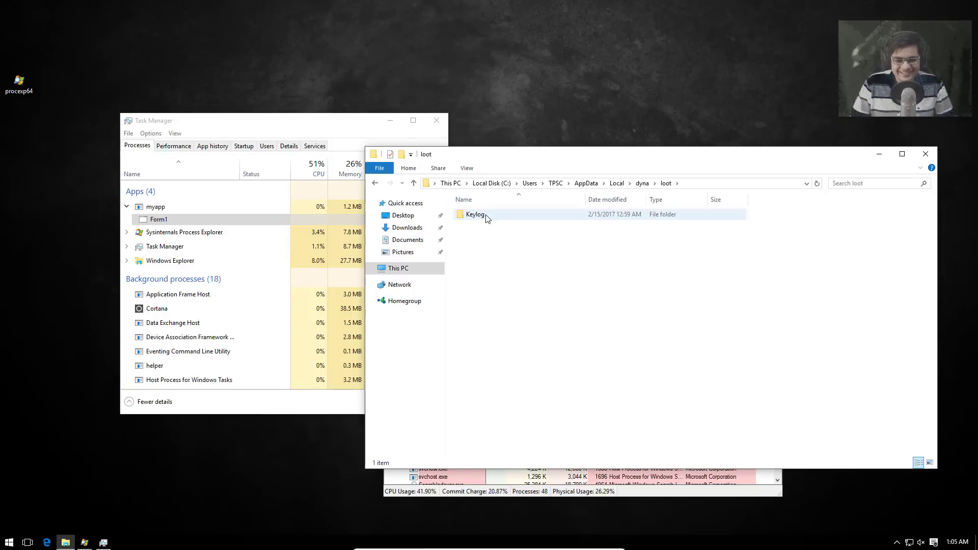
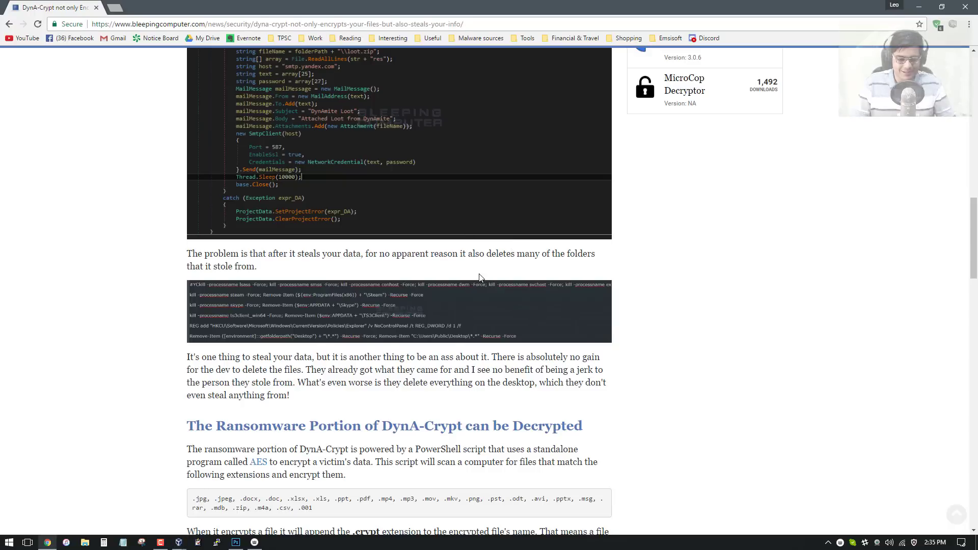
Review the BleepingComputer article's sections on the data DynA-Crypt steals, and return to the virtual machine
scroll(484, 280, up, 9)
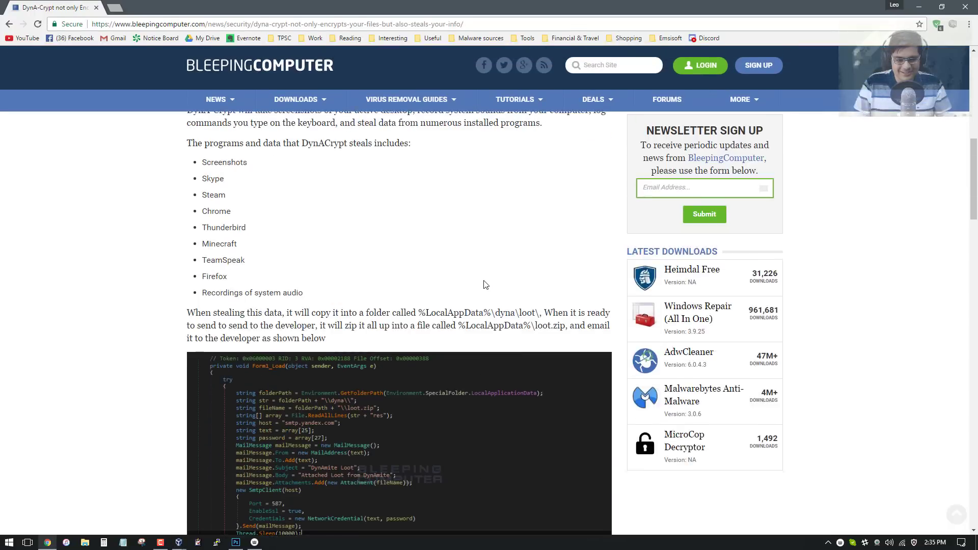
scroll(485, 284, up, 6)
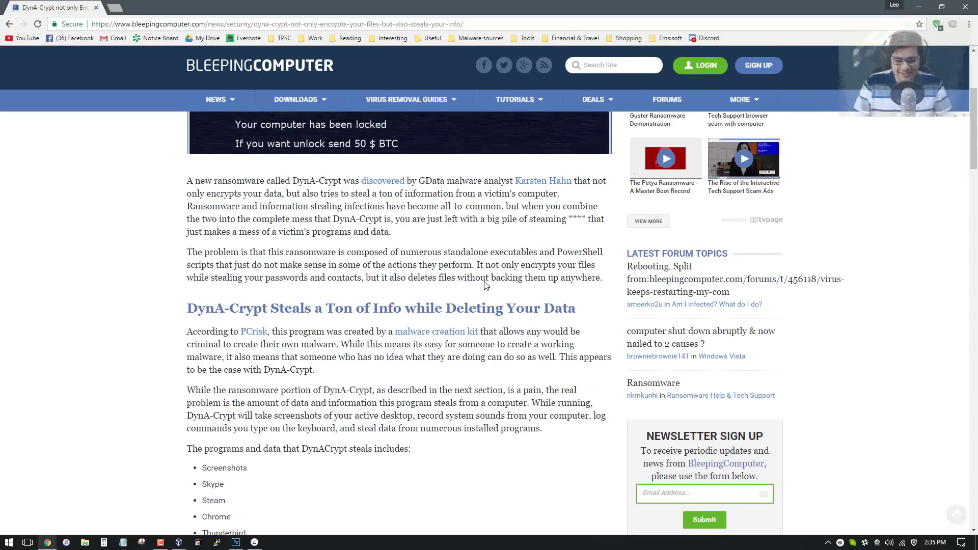
scroll(485, 284, up, 2)
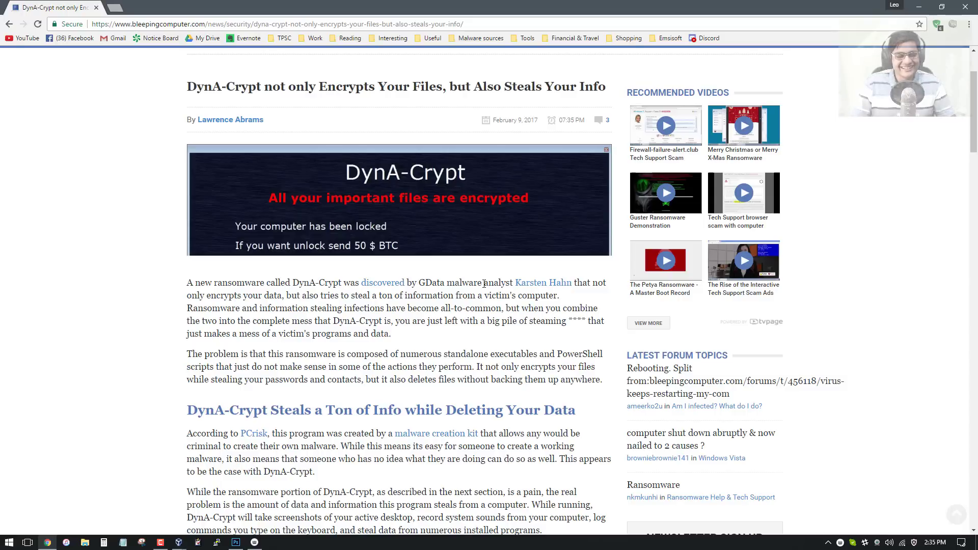
scroll(484, 284, down, 3)
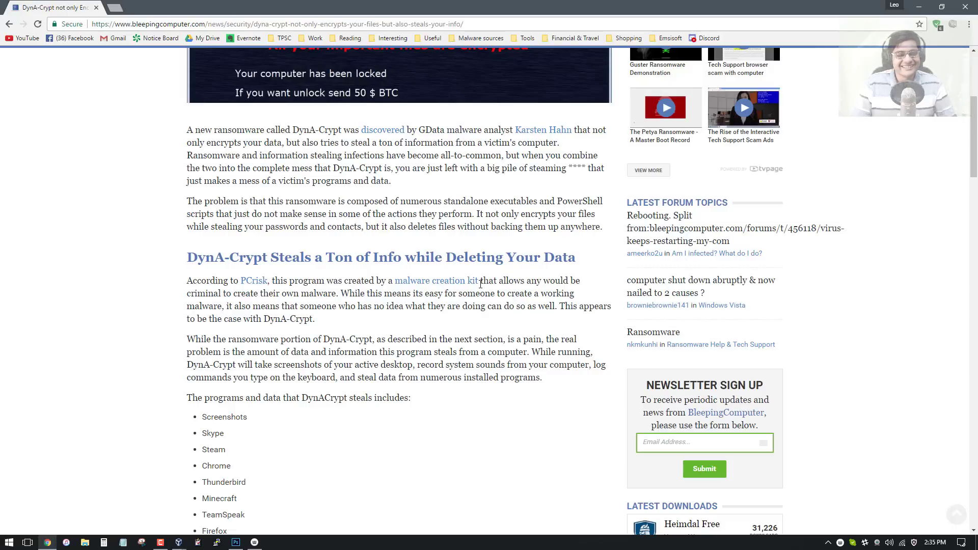
key(alt)
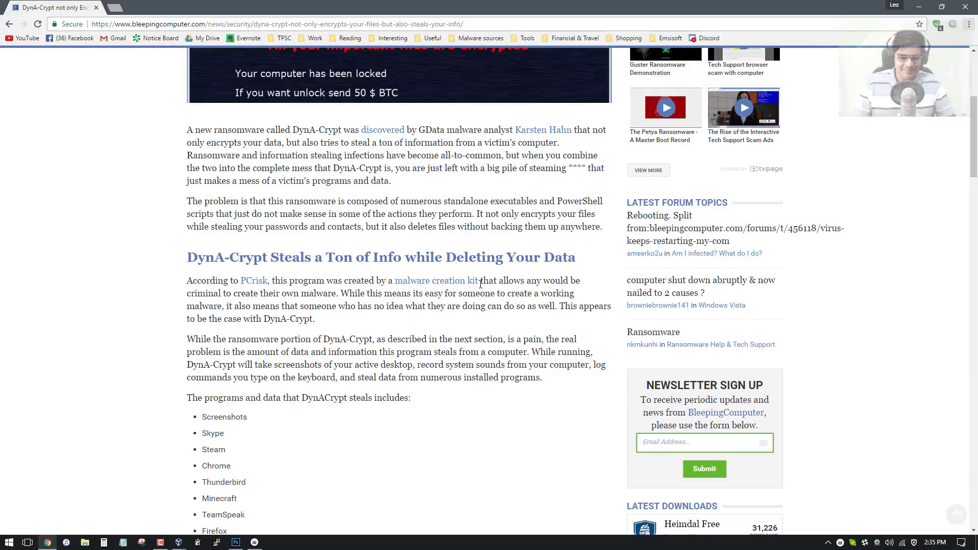
key(alt+Tab)
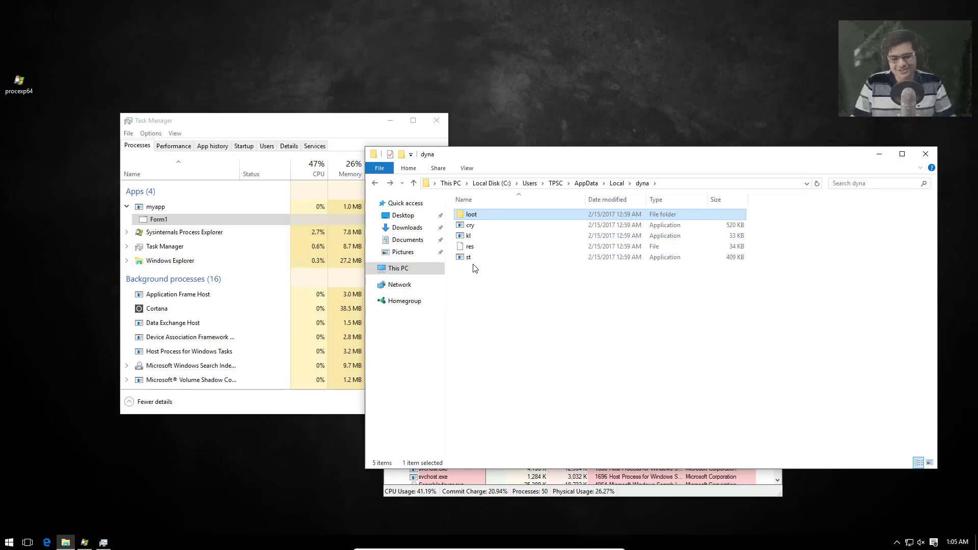
Go back from the dyna folder to AppData\Local and clear the folder selection there
key(BackSpace)
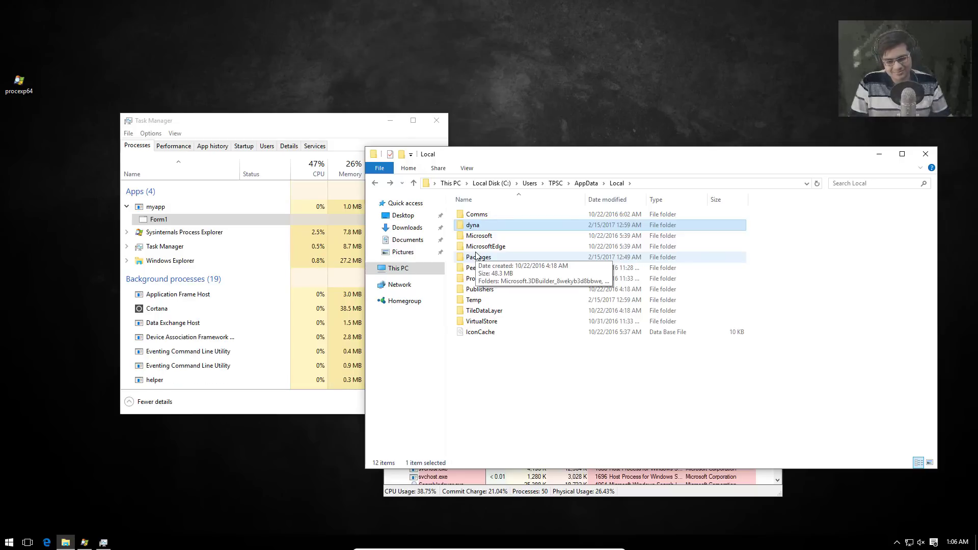
right_click(476, 254)
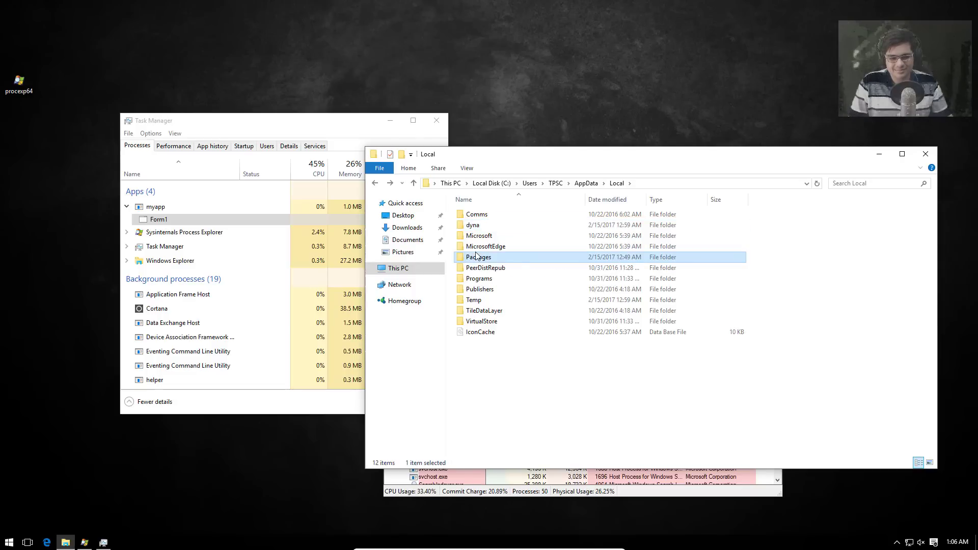
click(539, 366)
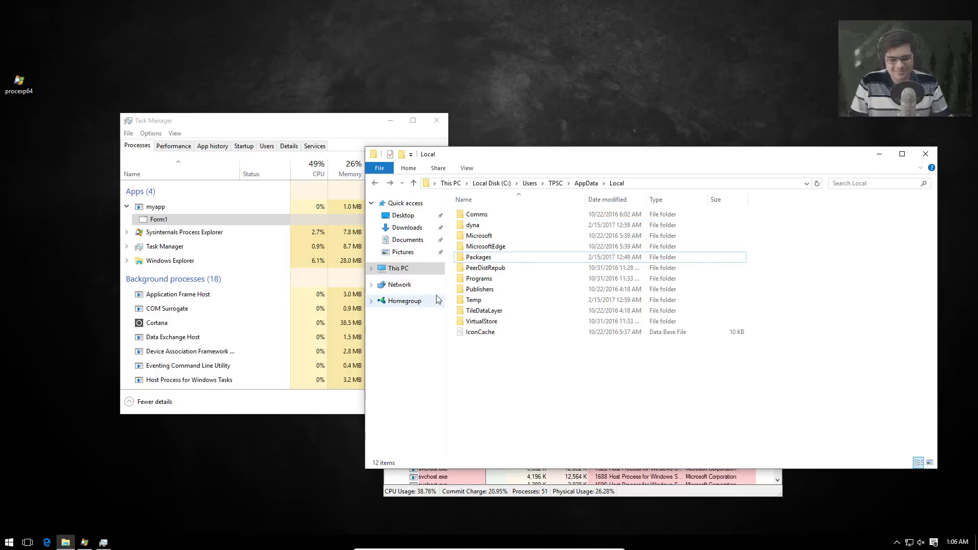
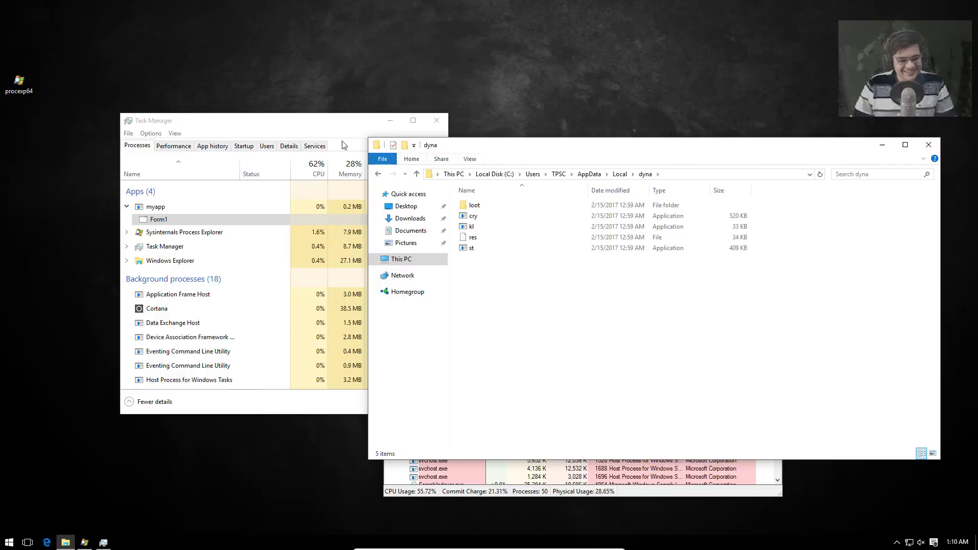
Bring the DynA-Crypt ransom note forward, move Task Manager clear of its text and select the myapp process
click(333, 134)
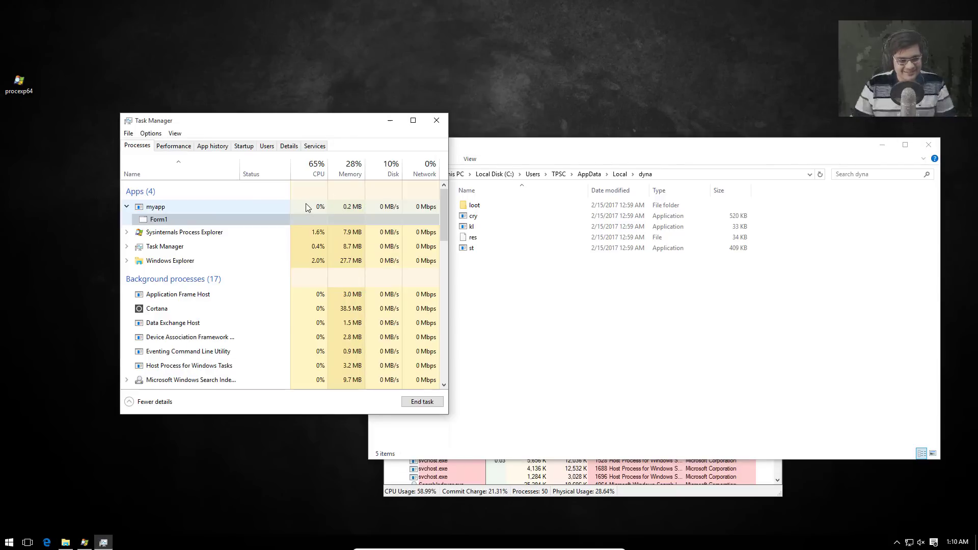
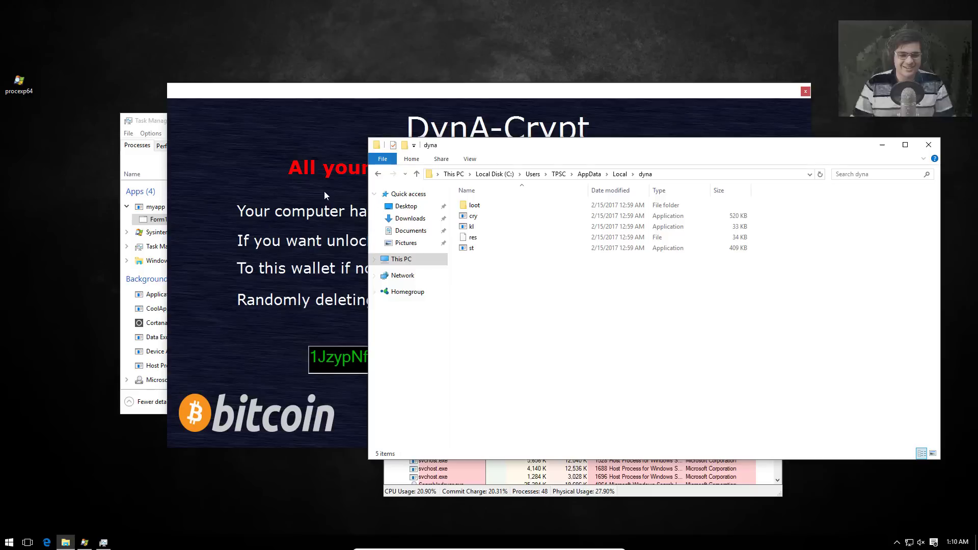
click(308, 90)
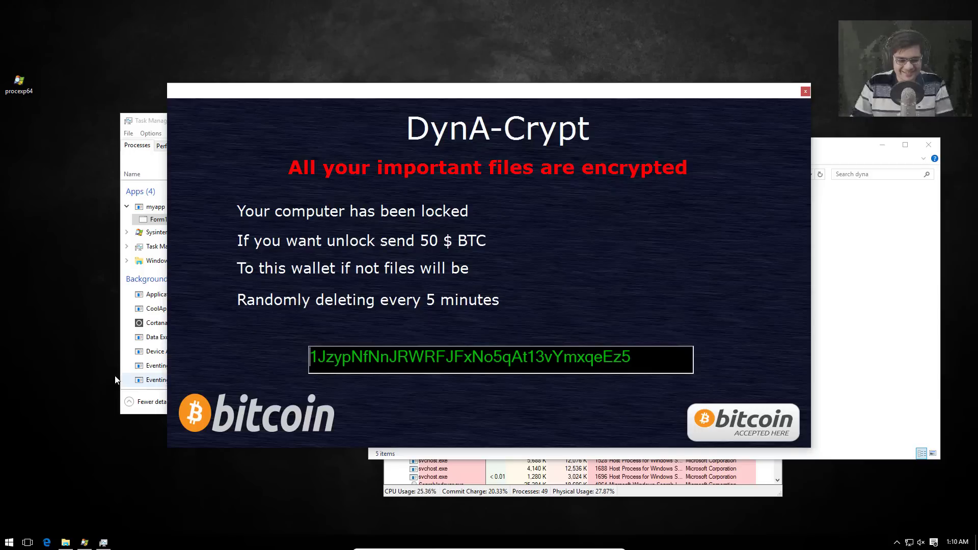
drag(152, 122, 605, 137)
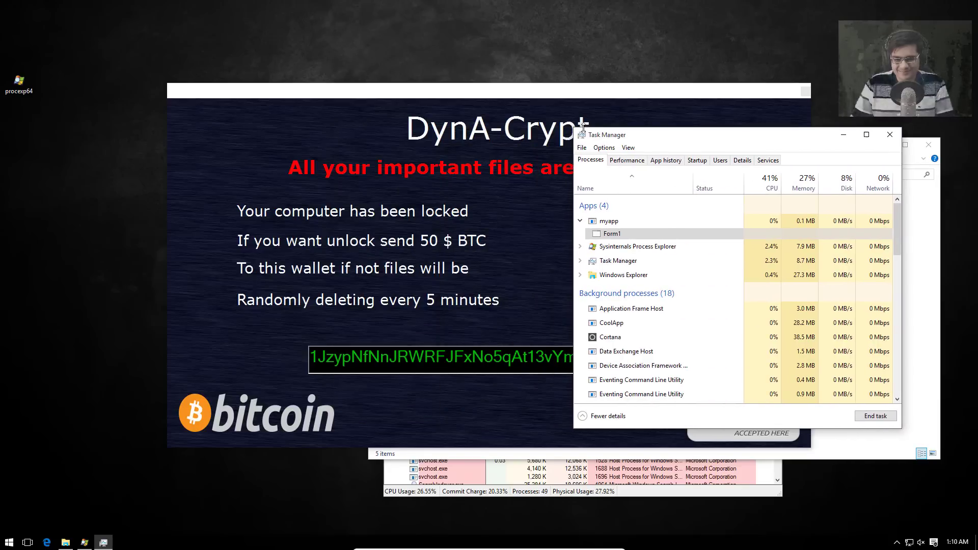
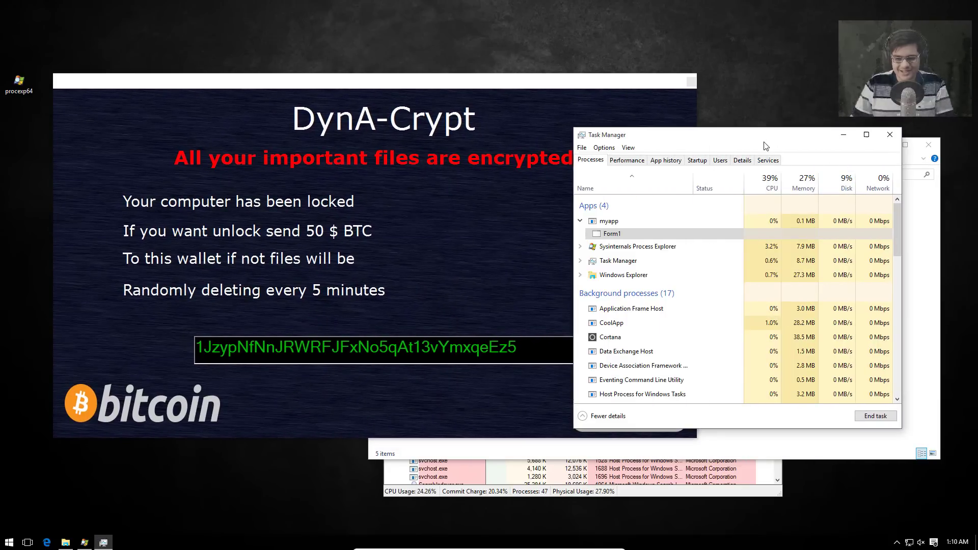
drag(764, 143, 755, 229)
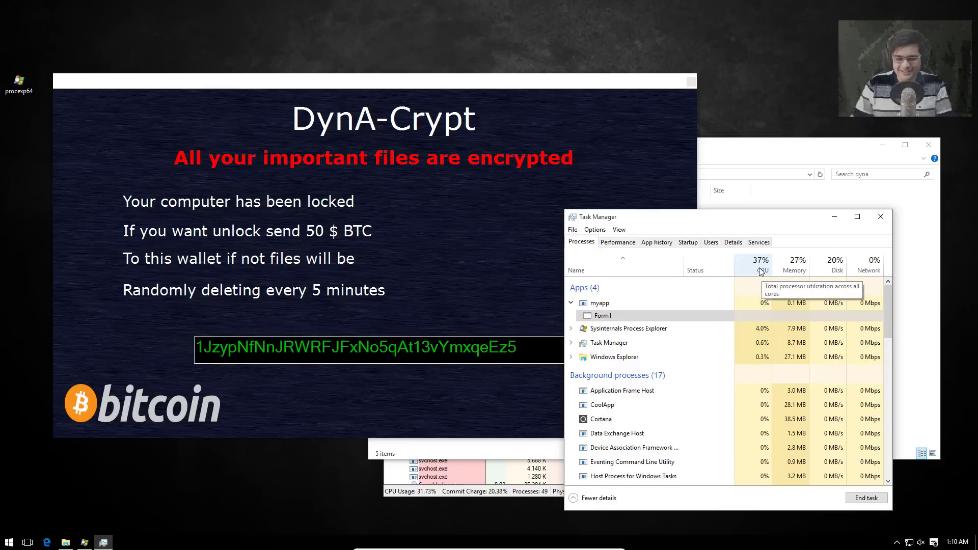
click(630, 306)
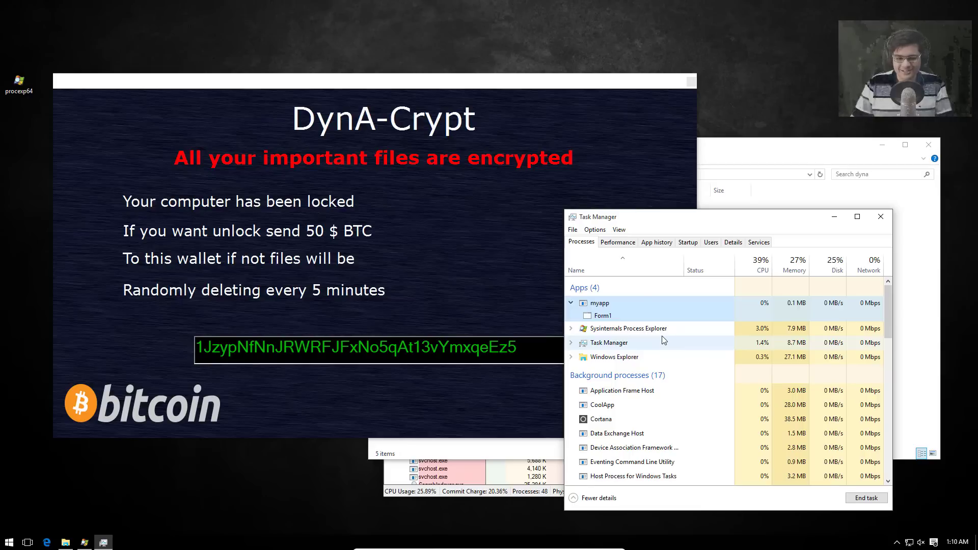
Close Task Manager and move the DynA-Crypt ransom note to the middle of the desktop
click(511, 106)
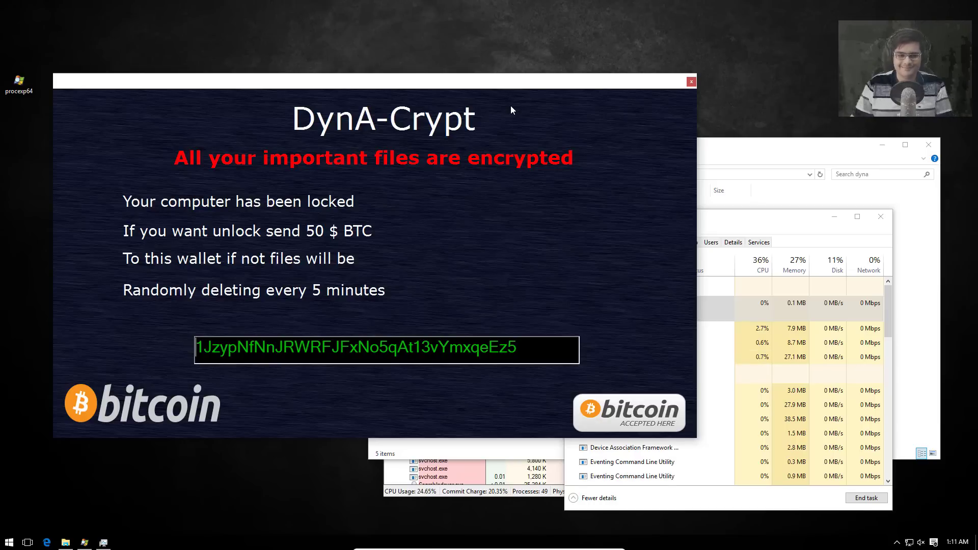
click(753, 217)
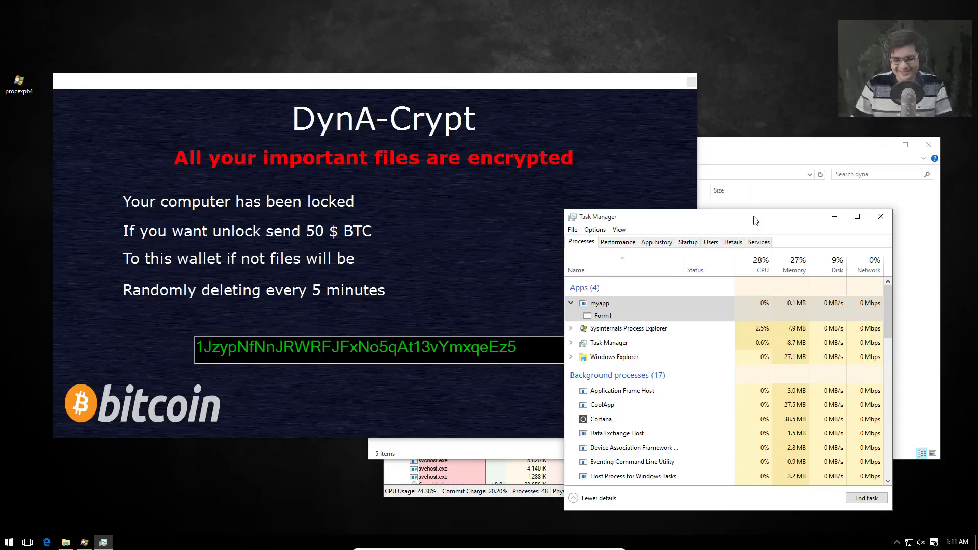
click(881, 223)
drag(366, 89, 490, 103)
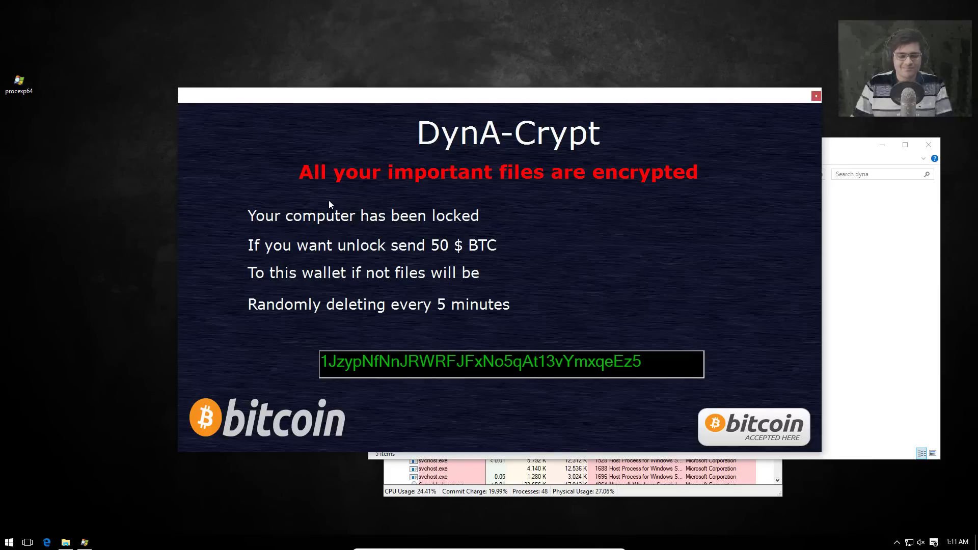
Reposition the dyna folder window next to the ransom note and bring it forward
click(862, 236)
drag(506, 148, 403, 186)
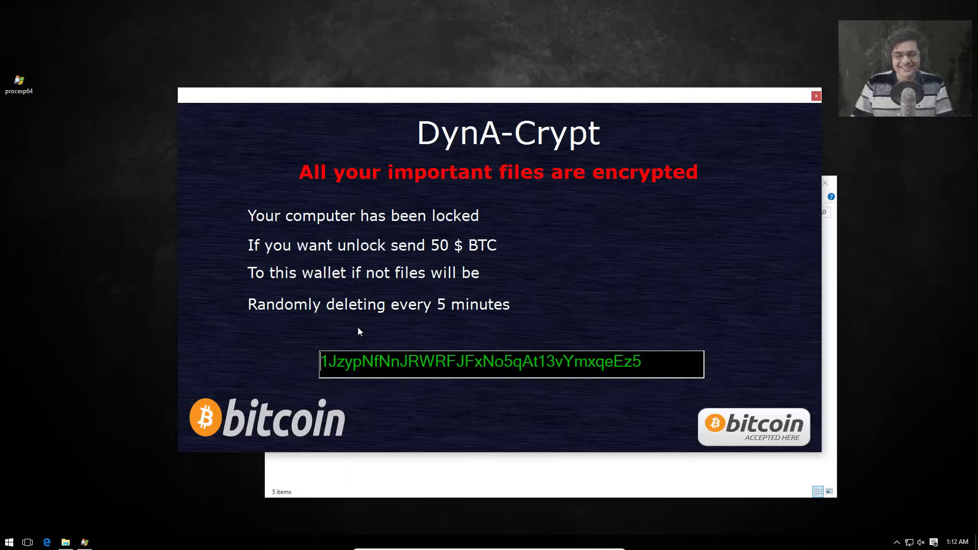
click(446, 469)
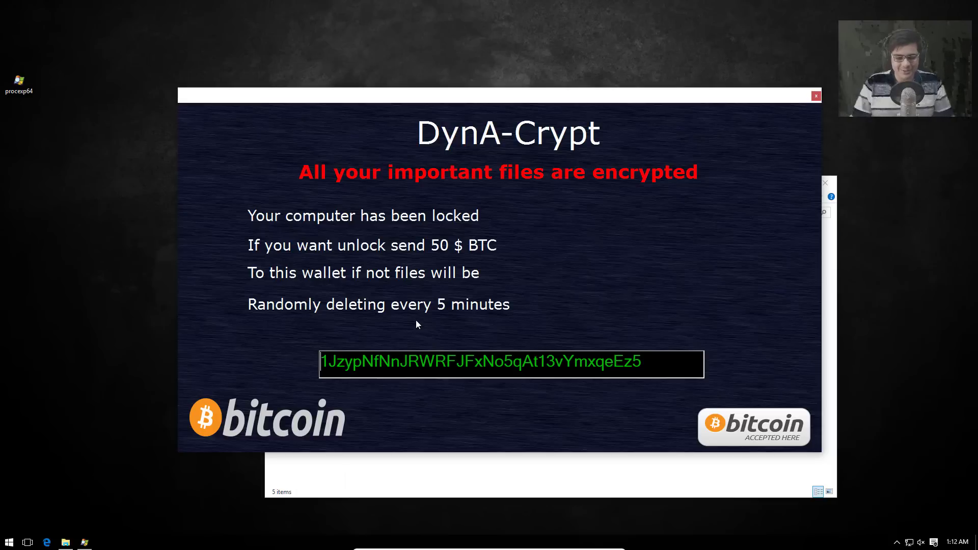
click(429, 469)
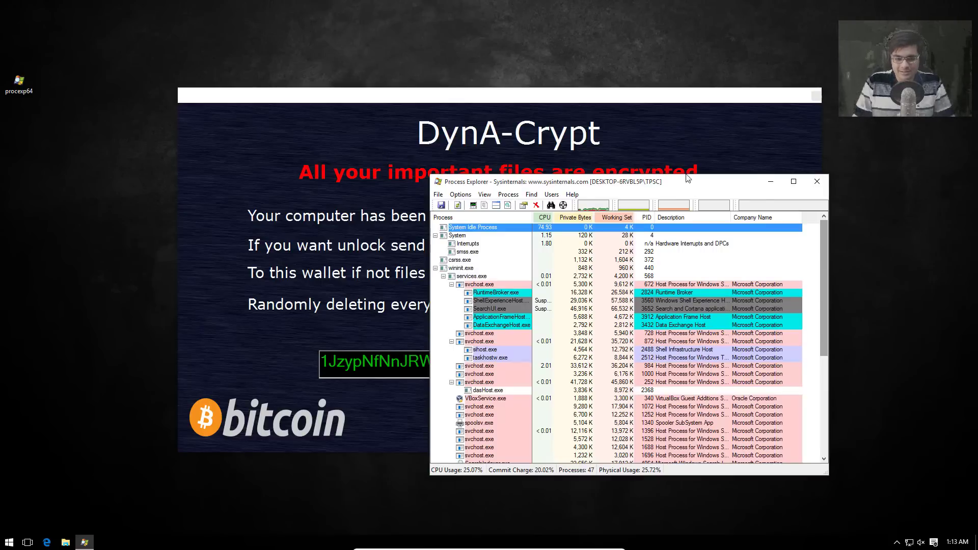
Move the ransom note off Process Explorer, inspect the process list at full-screen size and close Process Explorer
click(620, 105)
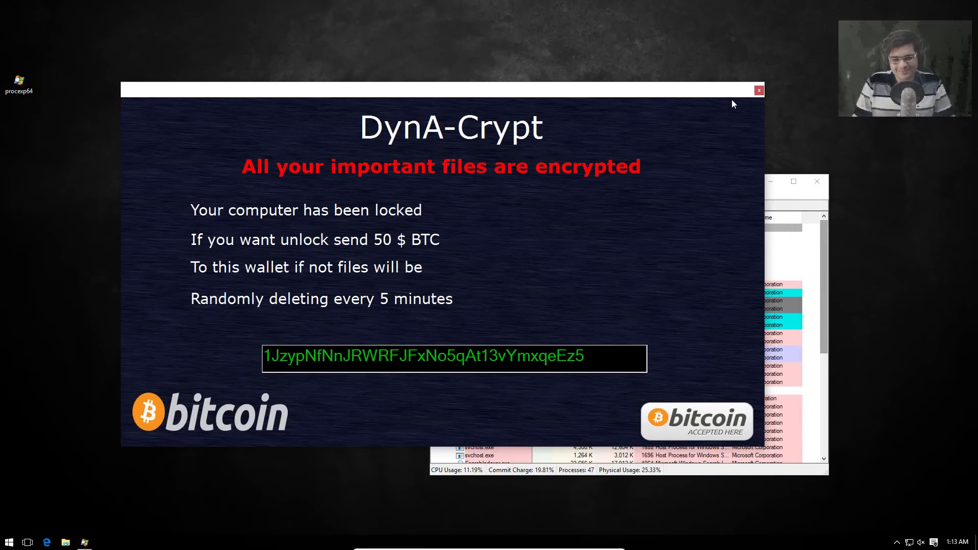
click(793, 182)
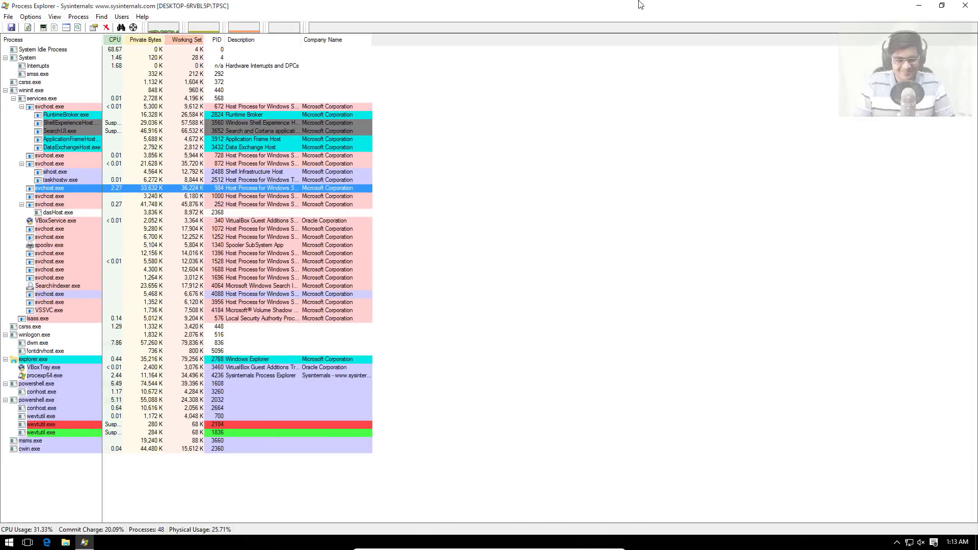
double_click(640, 3)
click(824, 184)
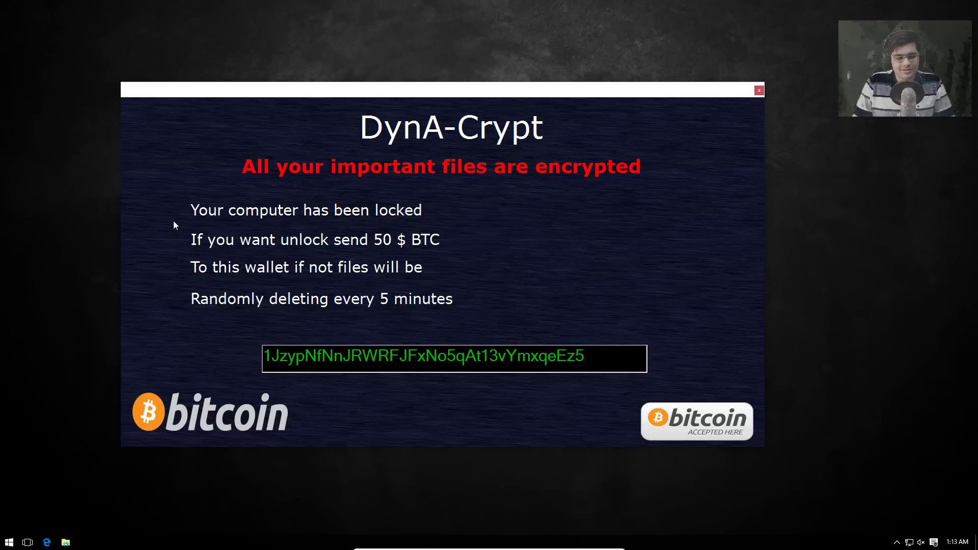
click(67, 542)
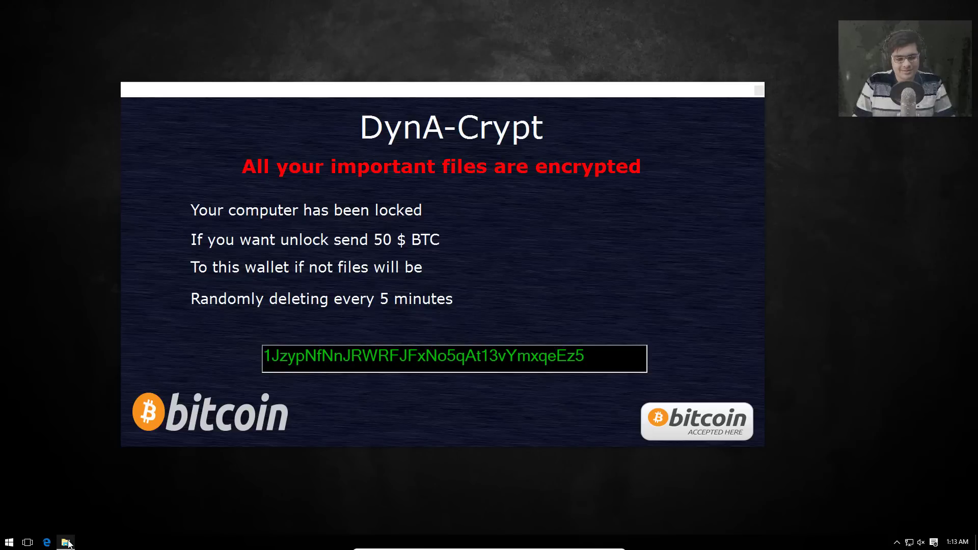
click(65, 542)
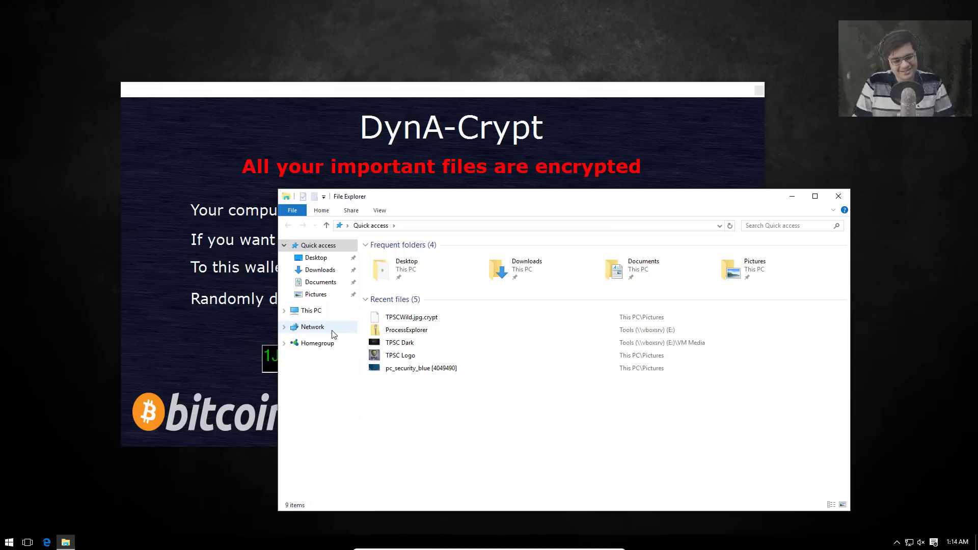
click(846, 195)
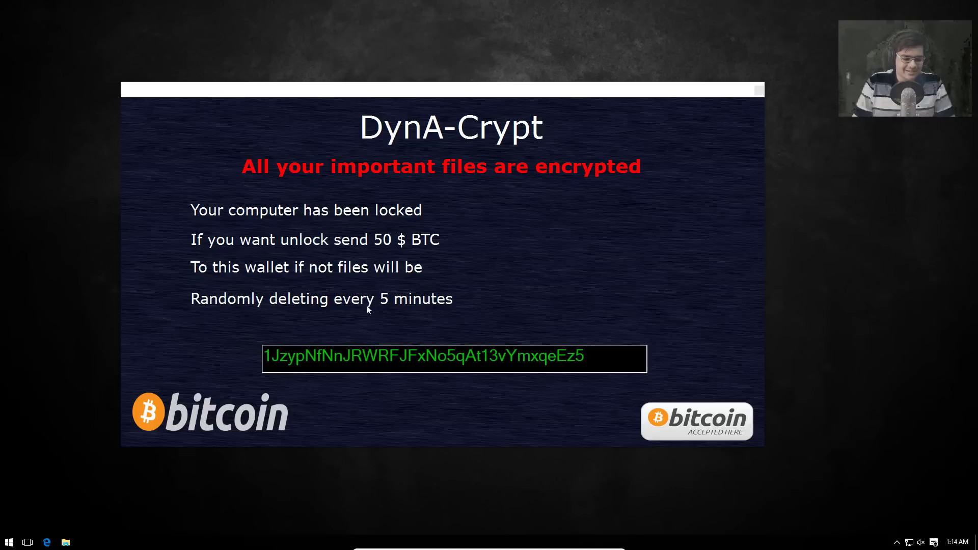
Copy the ProcessExplorer zip archive from the Tools (E:) shared drive to the desktop
click(65, 541)
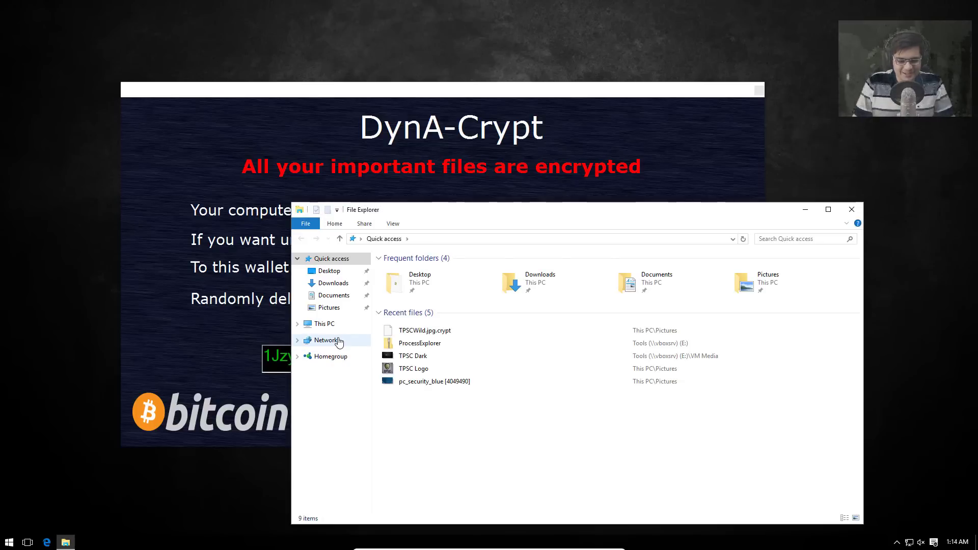
click(336, 324)
double_click(400, 377)
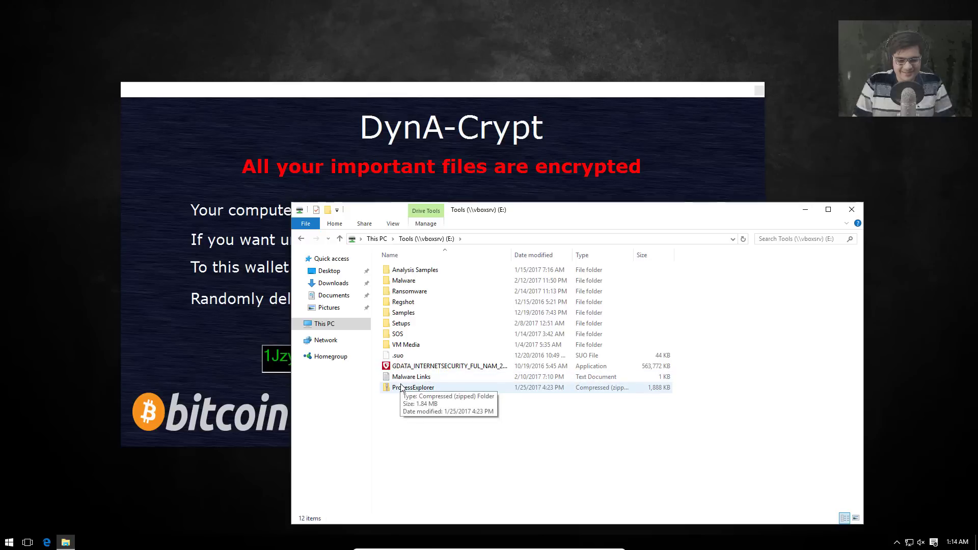
drag(402, 388, 45, 135)
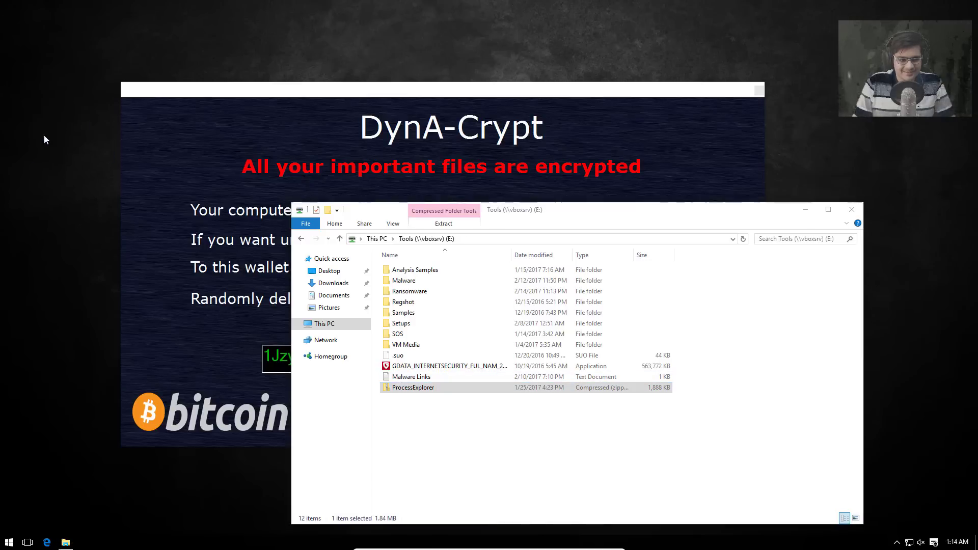
Extract procexp64 from the ProcessExplorer archive on Tools (E:) to the desktop and close the File Explorer window
double_click(414, 388)
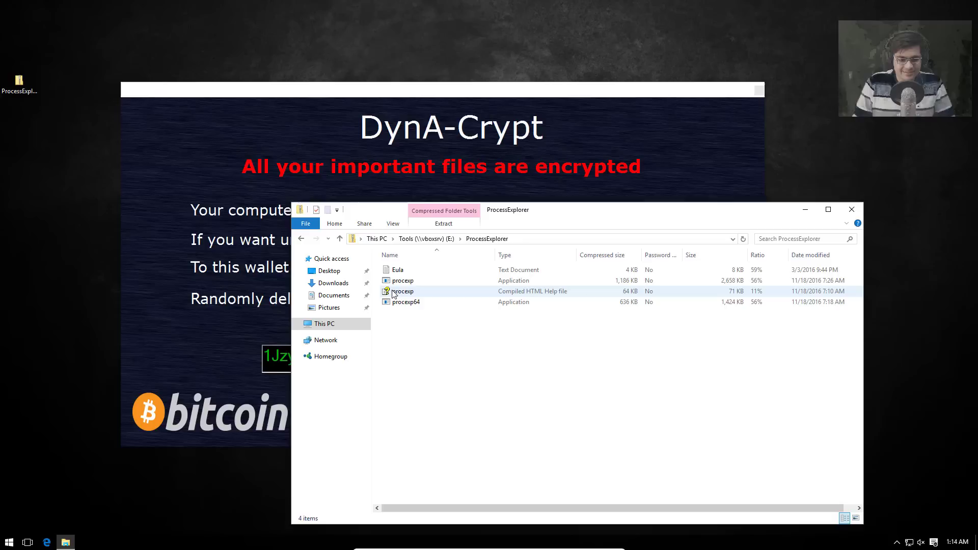
drag(402, 302, 38, 149)
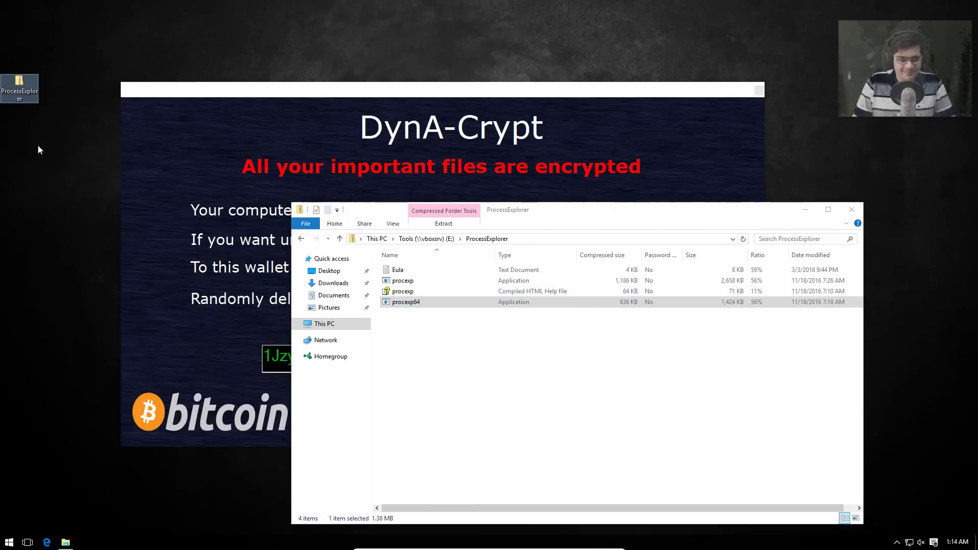
click(852, 210)
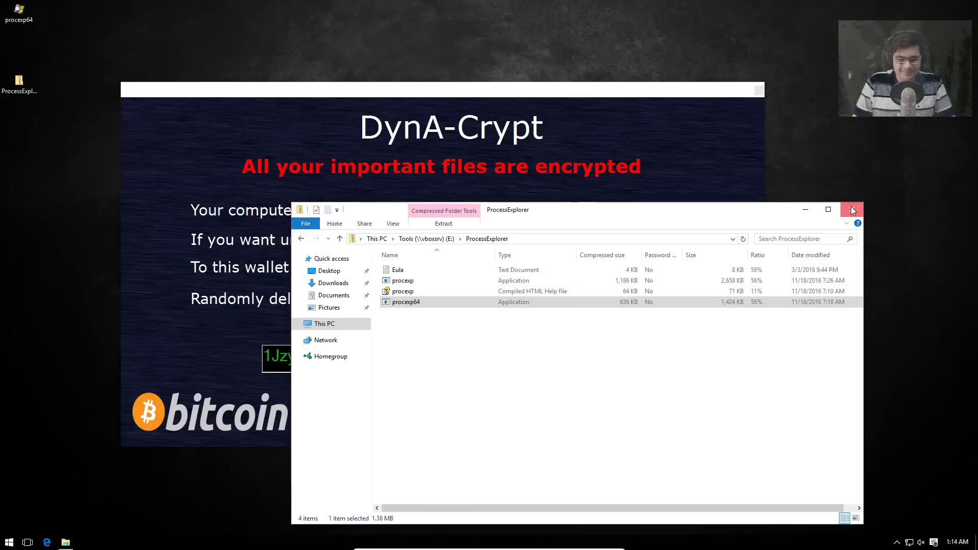
click(852, 210)
Move the ransom note and the ProcessExplorer archive icon to new spots on the desktop, and try to launch procexp64
drag(350, 96, 514, 103)
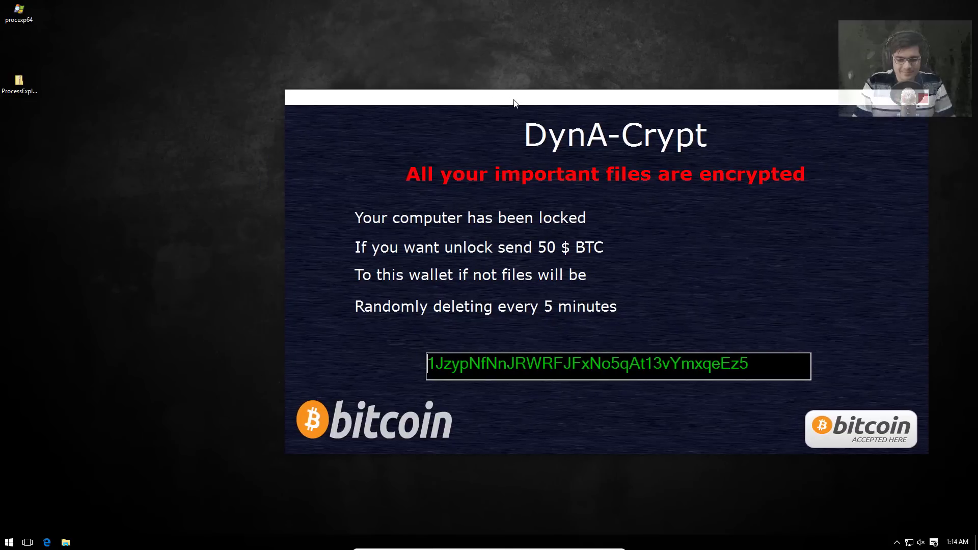
drag(19, 85, 25, 58)
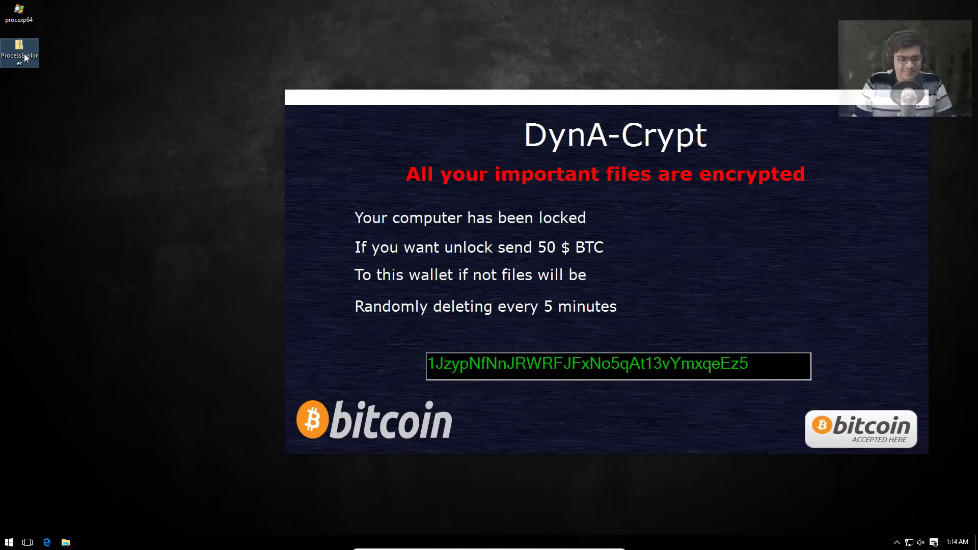
double_click(19, 11)
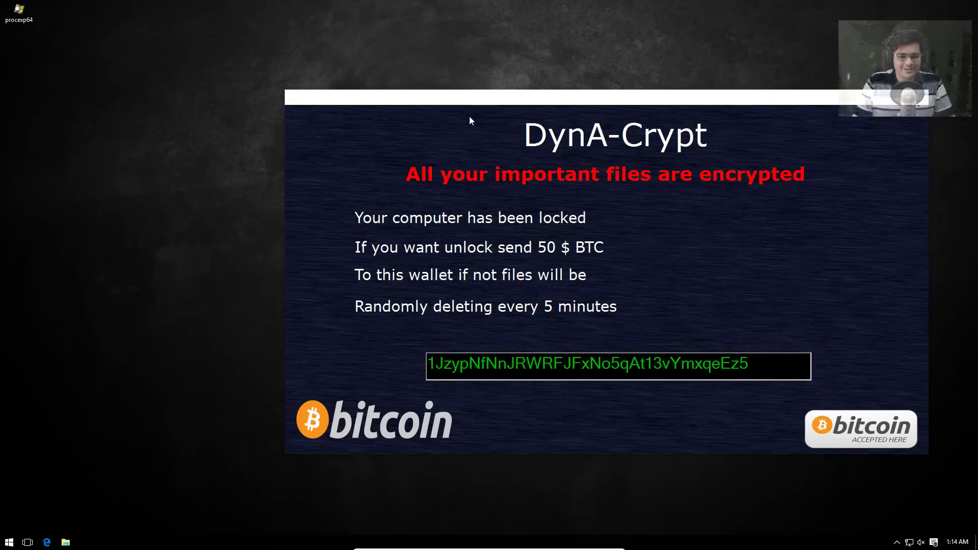
drag(471, 100, 407, 105)
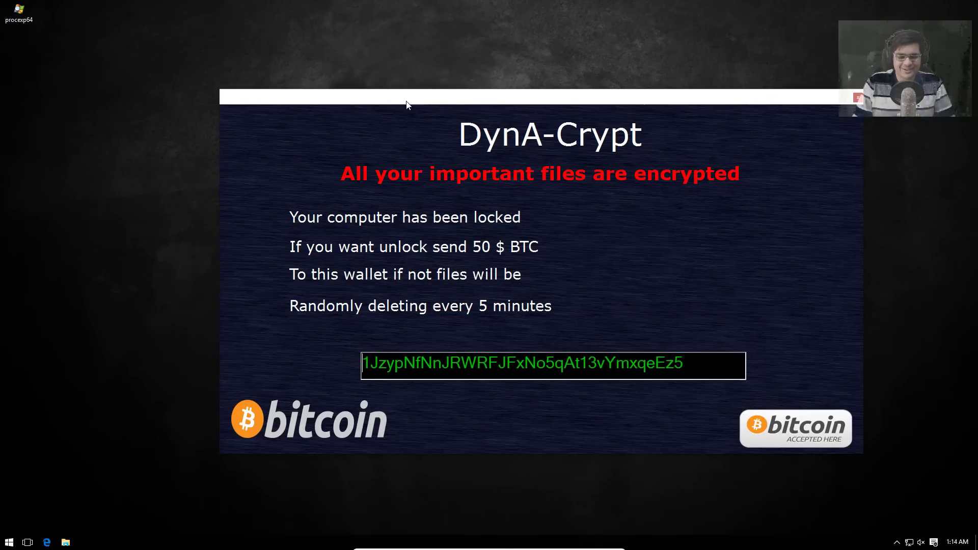
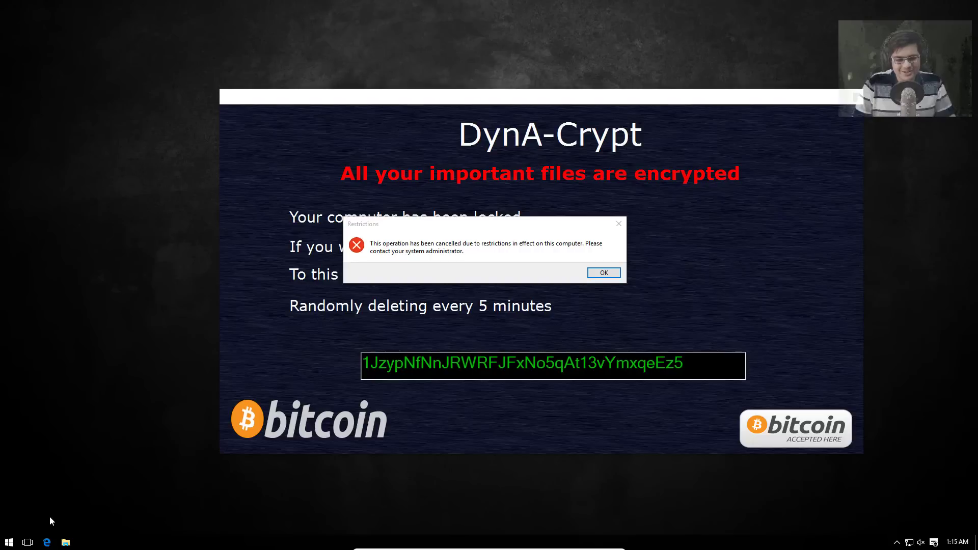
Bring the Restrictions error message into focus and dismiss it
click(443, 225)
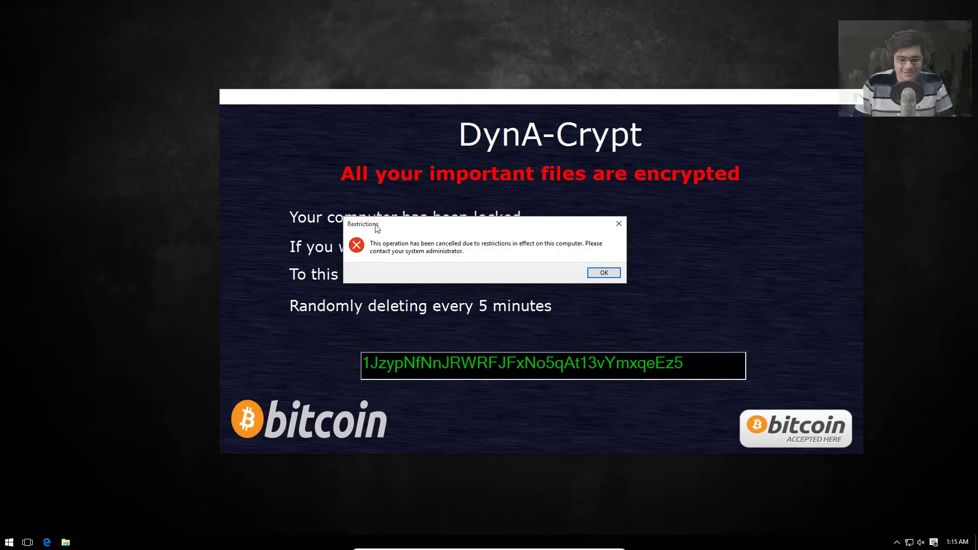
click(603, 274)
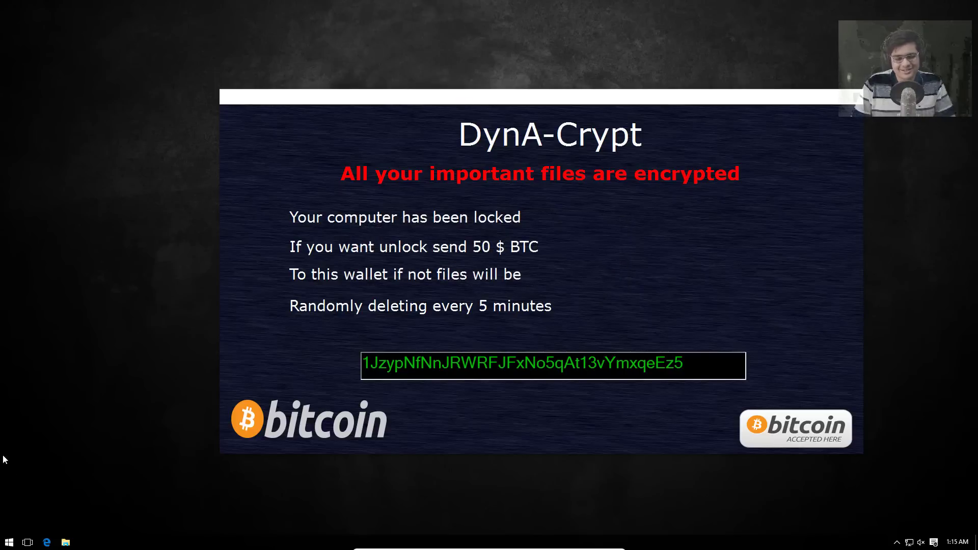
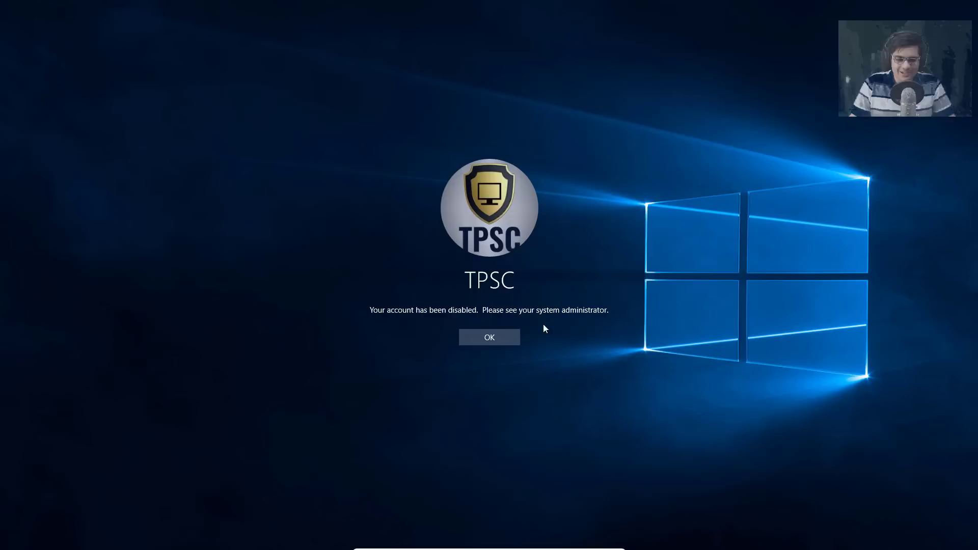
Try repeatedly to sign in to the TPSC account, dismissing the account error on the Windows sign-in screen each time
click(501, 336)
key(Return)
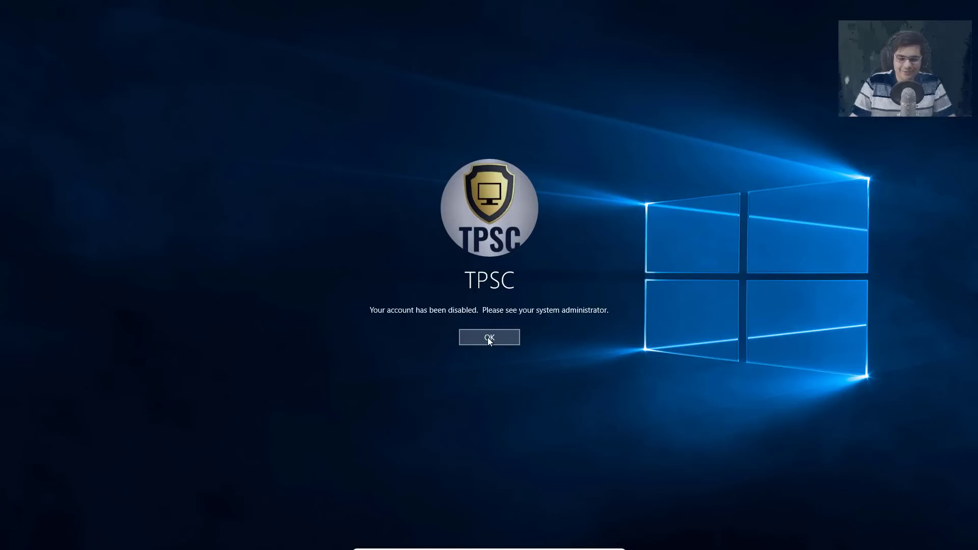
click(488, 337)
key(Return)
click(481, 337)
key(Return)
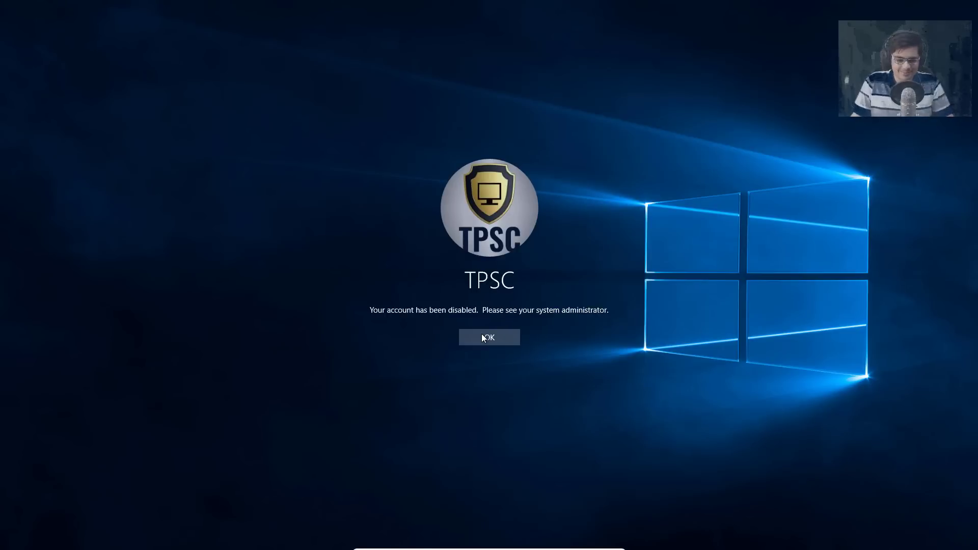
click(482, 337)
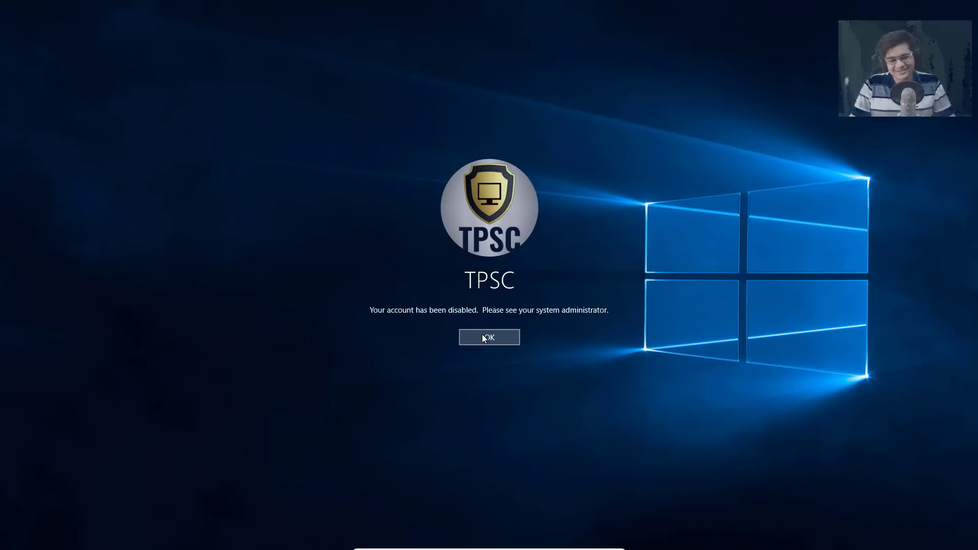
click(482, 337)
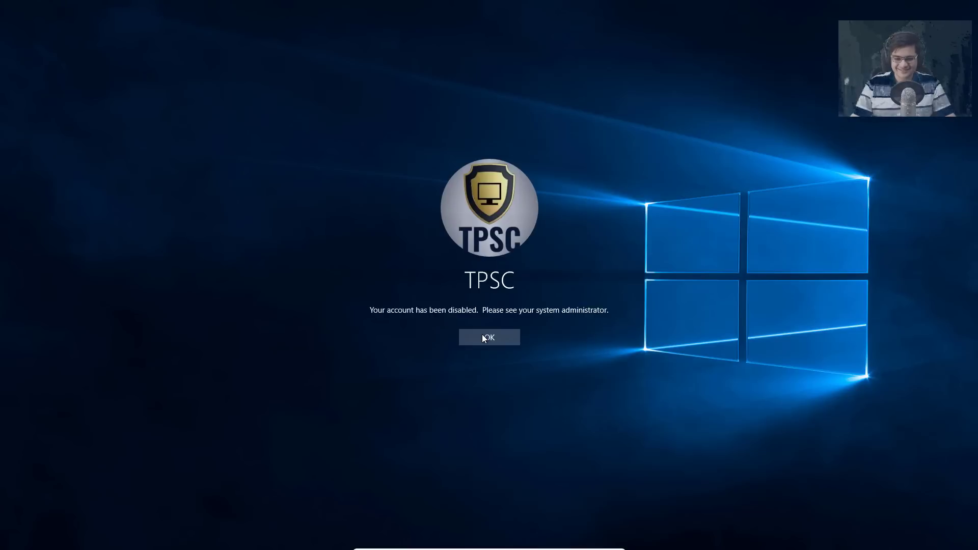
click(483, 338)
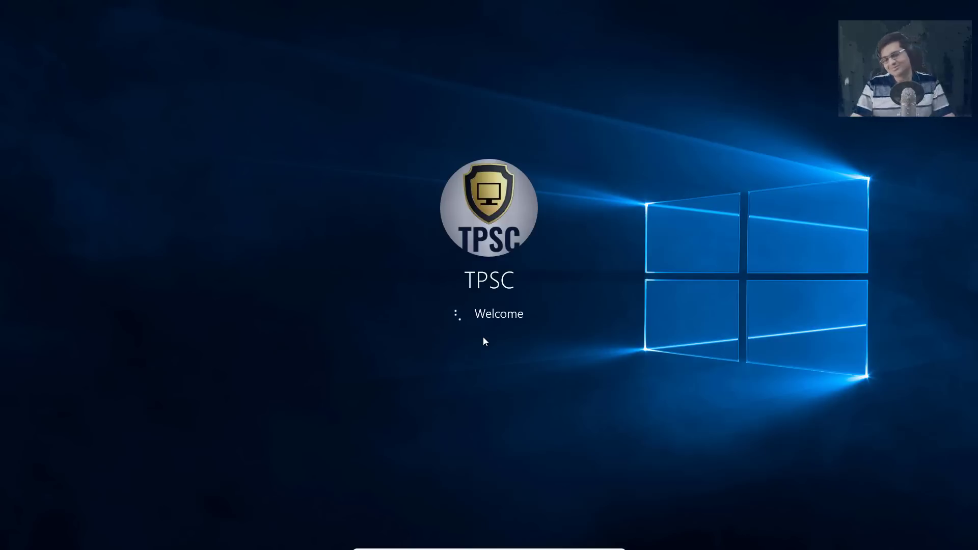
mouse_move(497, 547)
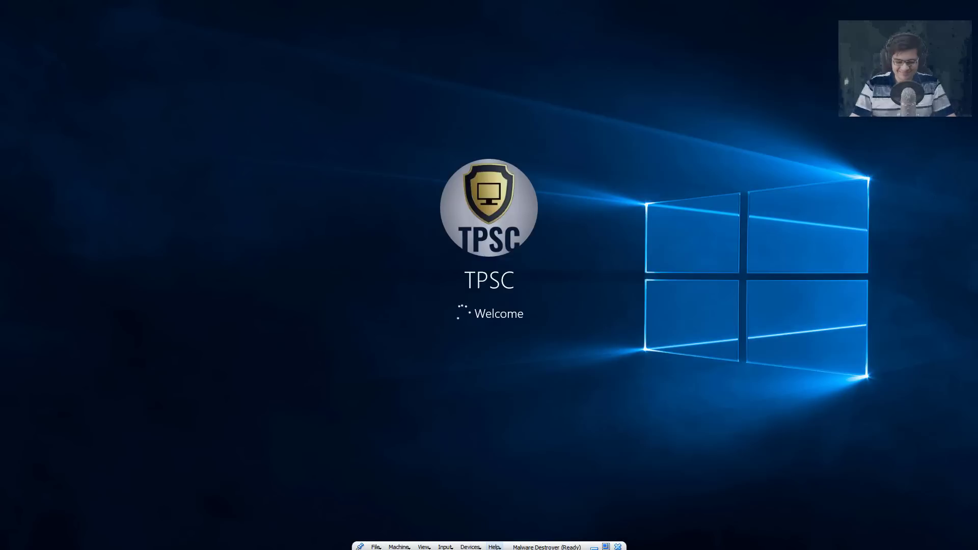